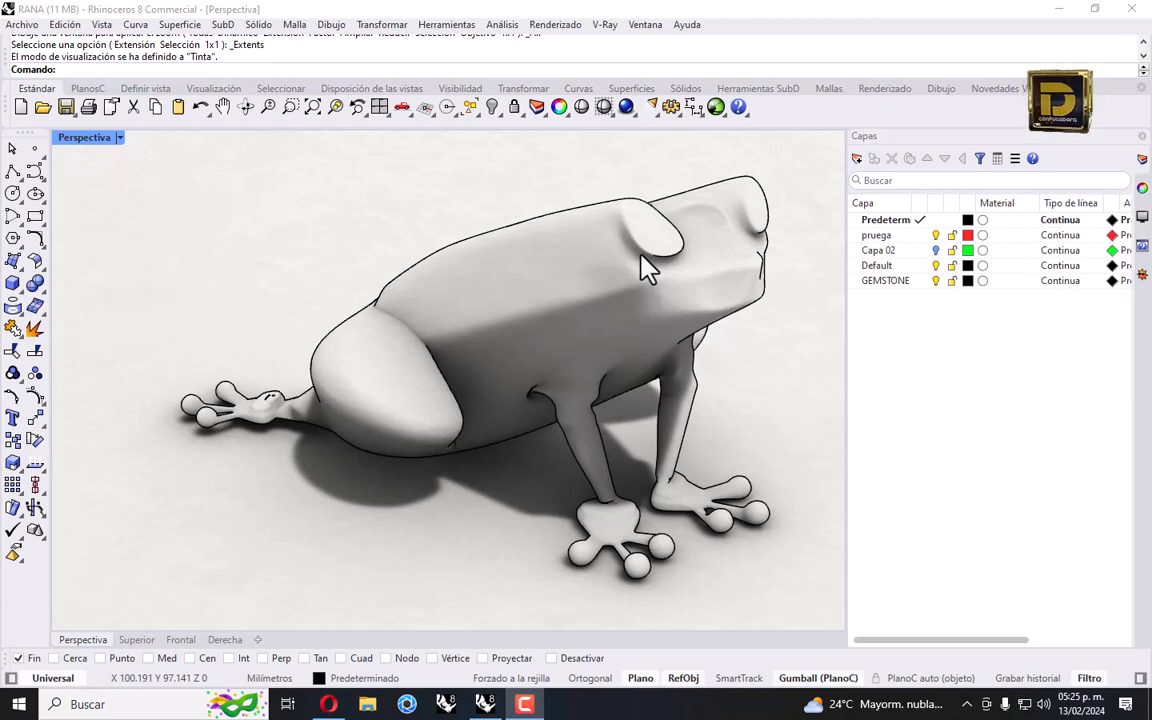
Step: Switch the perspective view of the frog to shaded display (Sombreado)
{"action": "left_click", "coordinate": [119, 138]}
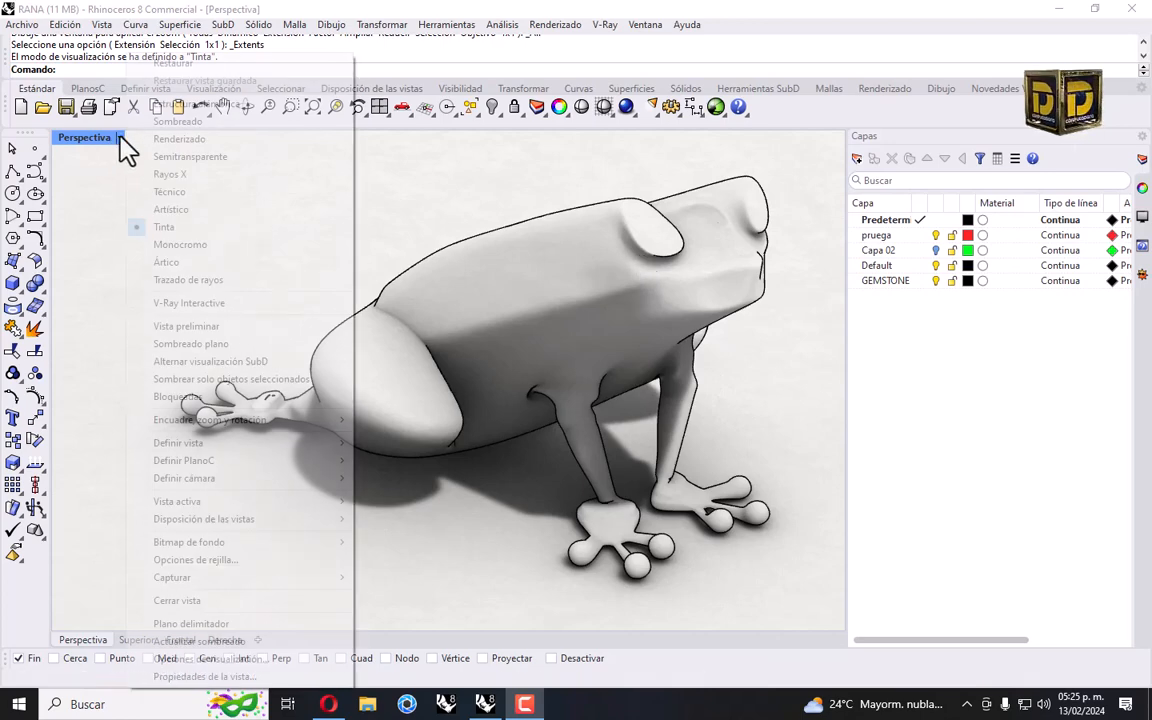
{"action": "left_click", "coordinate": [247, 121]}
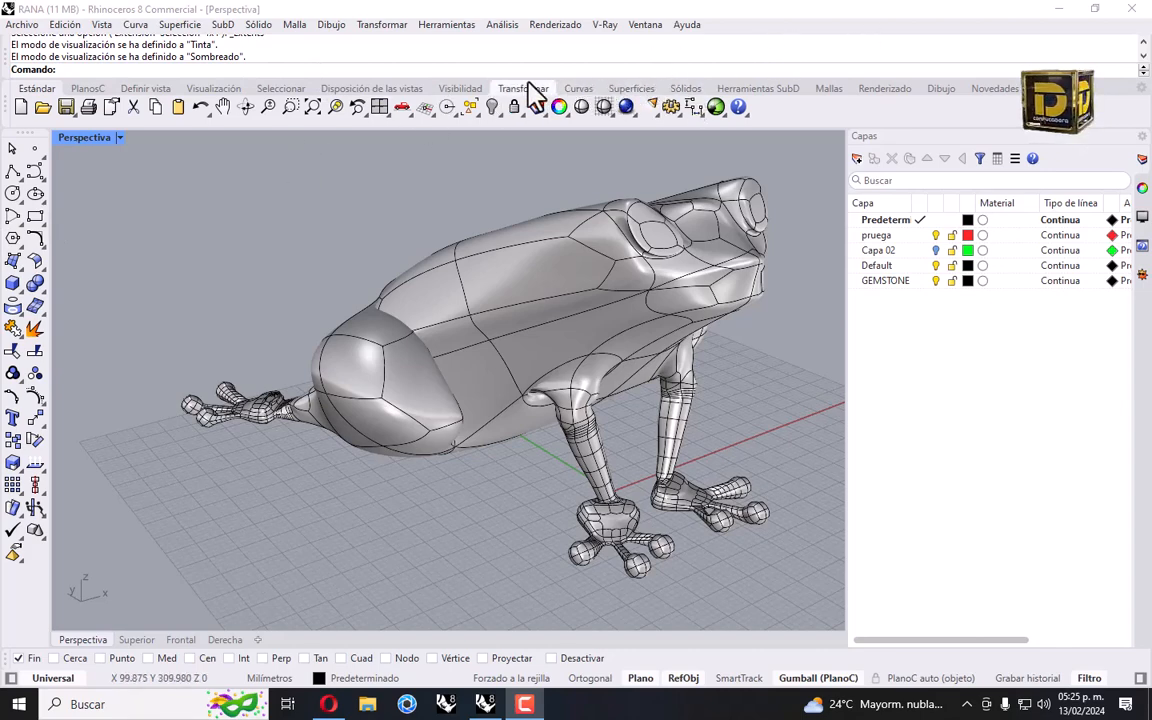
Step: Create a mesh box beside the frog with 10 divisions in X, Y and Z
{"action": "left_click", "coordinate": [828, 90]}
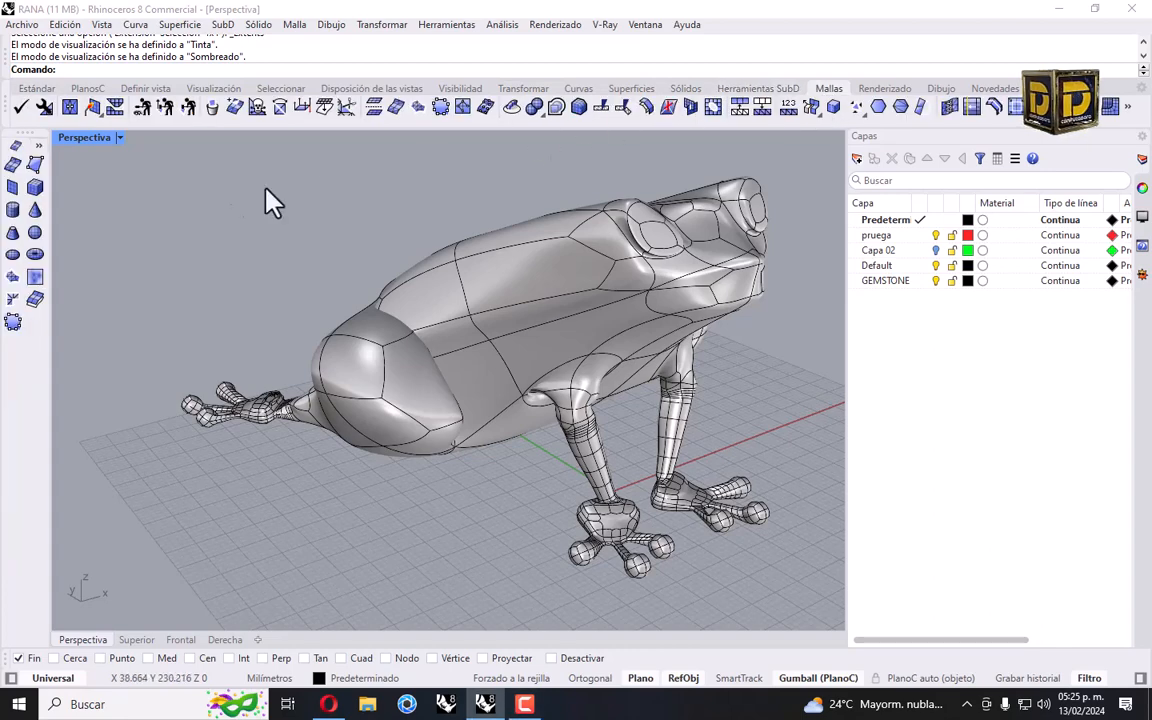
{"action": "left_click", "coordinate": [35, 187]}
{"action": "double_click", "coordinate": [84, 138]}
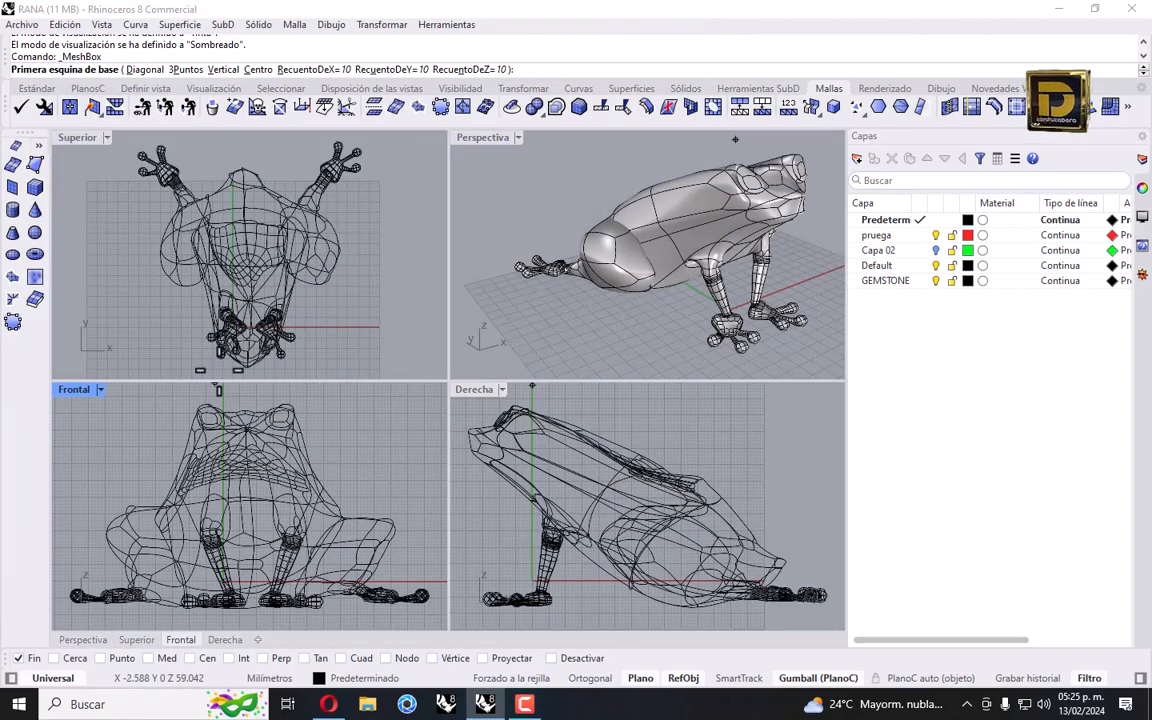
{"action": "scroll", "coordinate": [290, 280], "scroll_direction": "down", "scroll_amount": 5}
{"action": "left_click", "coordinate": [96, 234]}
{"action": "left_click", "coordinate": [204, 306]}
{"action": "scroll", "coordinate": [269, 515], "scroll_direction": "down", "scroll_amount": 8}
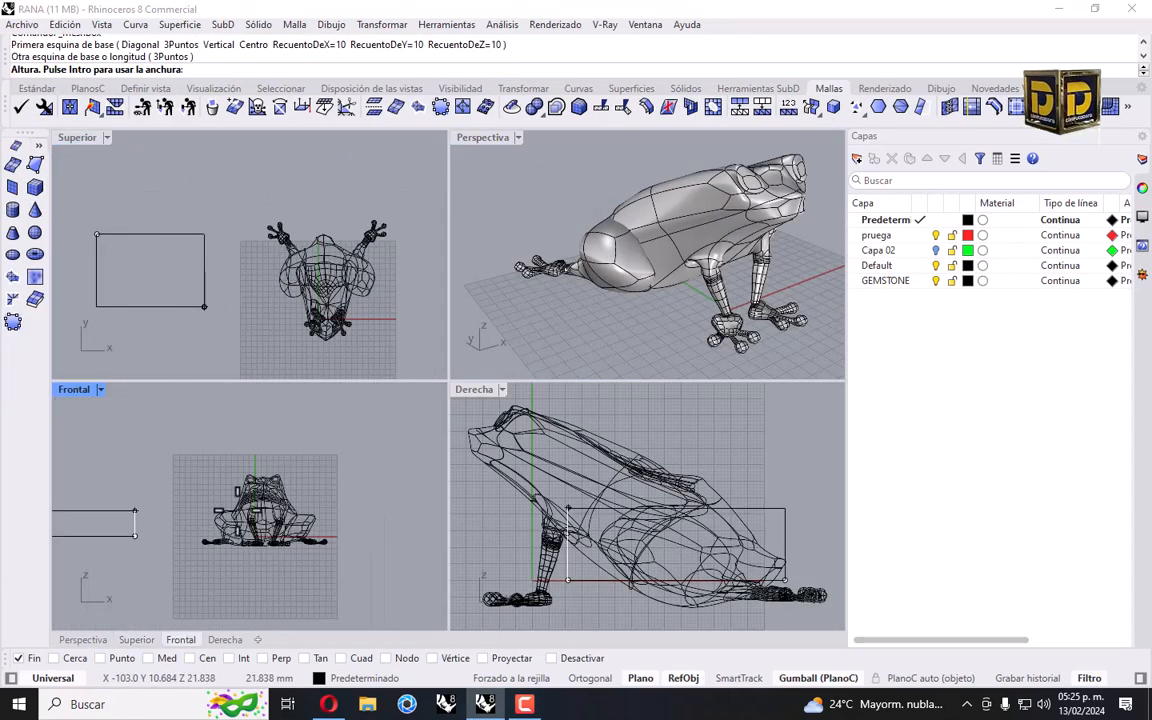
{"action": "left_click", "coordinate": [567, 393]}
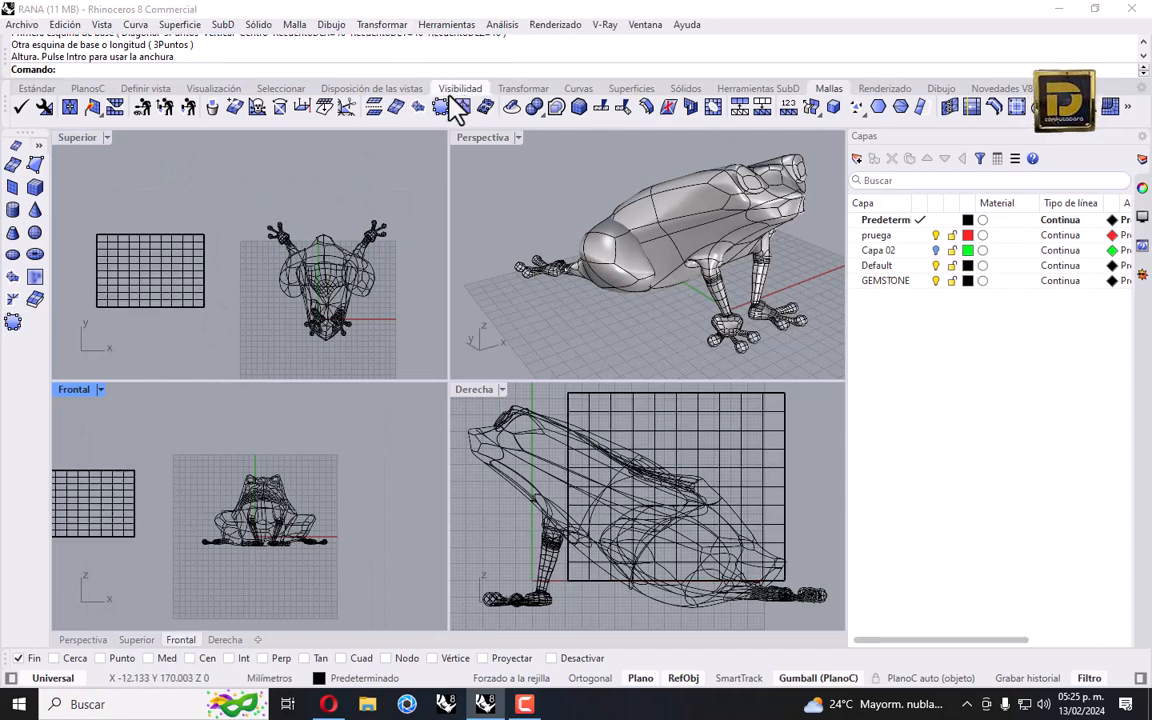
Step: Create a SubD box on the far side of the mesh box with 2 divisions in X, Y and Z
{"action": "left_click", "coordinate": [745, 90]}
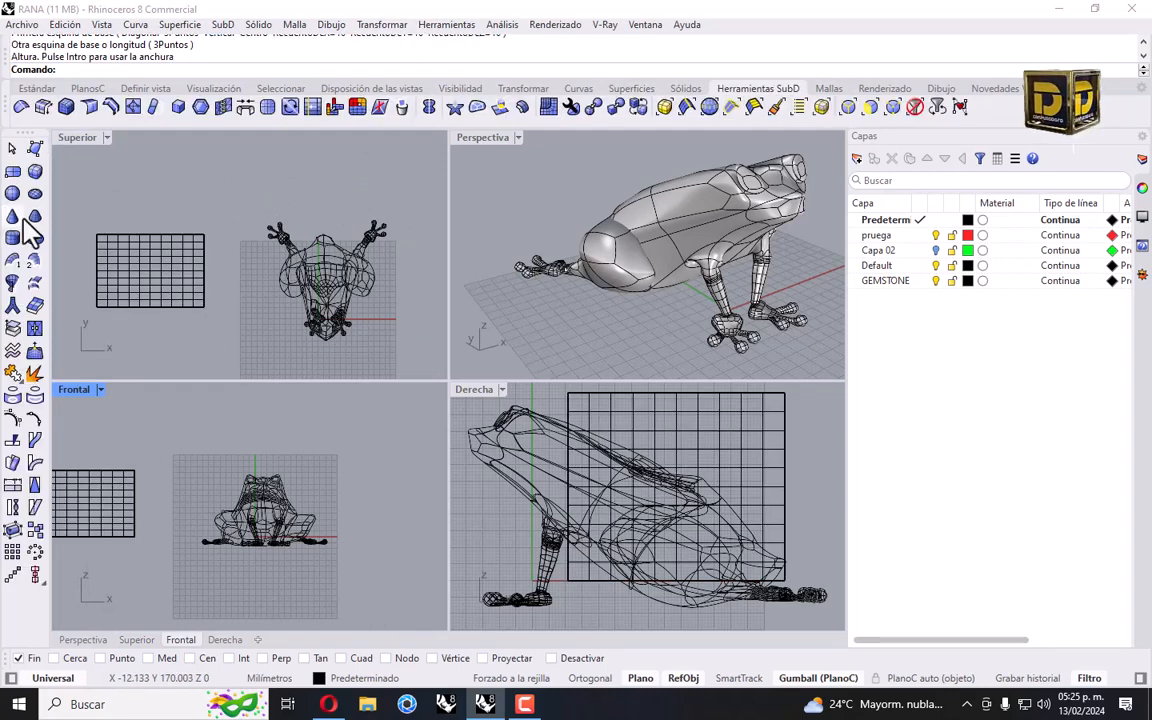
{"action": "left_click", "coordinate": [12, 172]}
{"action": "scroll", "coordinate": [231, 185], "scroll_direction": "down", "scroll_amount": 3}
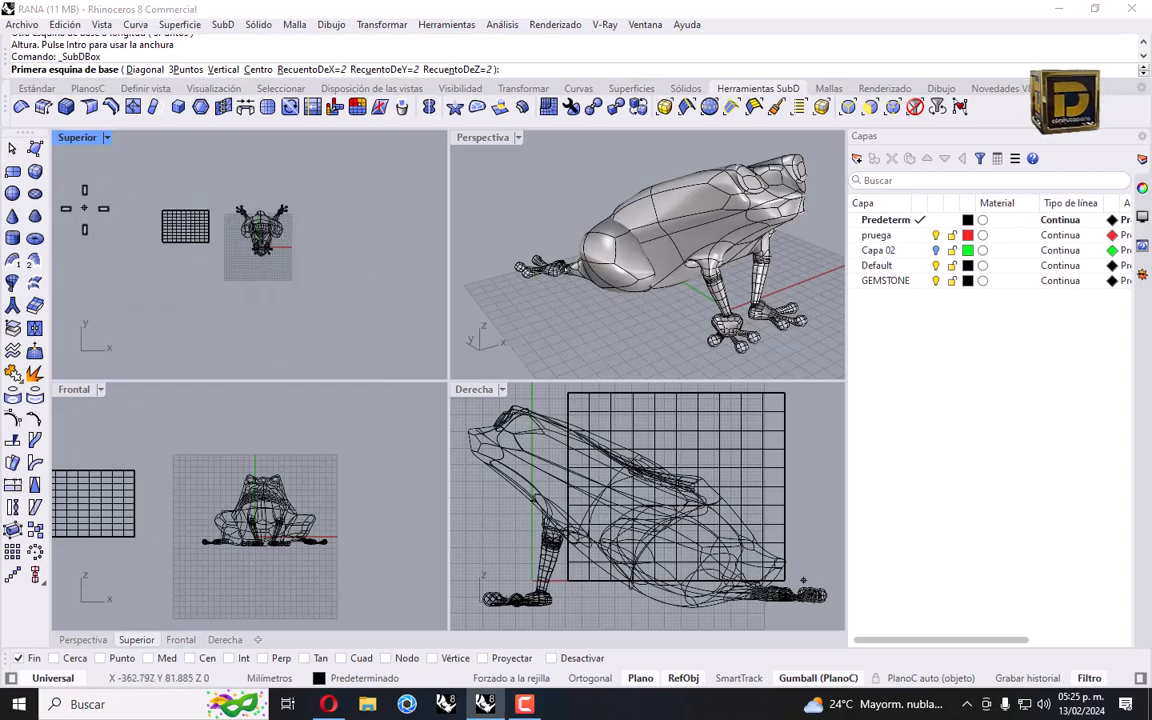
{"action": "left_click", "coordinate": [84, 204]}
{"action": "left_click", "coordinate": [141, 248]}
{"action": "scroll", "coordinate": [285, 426], "scroll_direction": "down", "scroll_amount": 5}
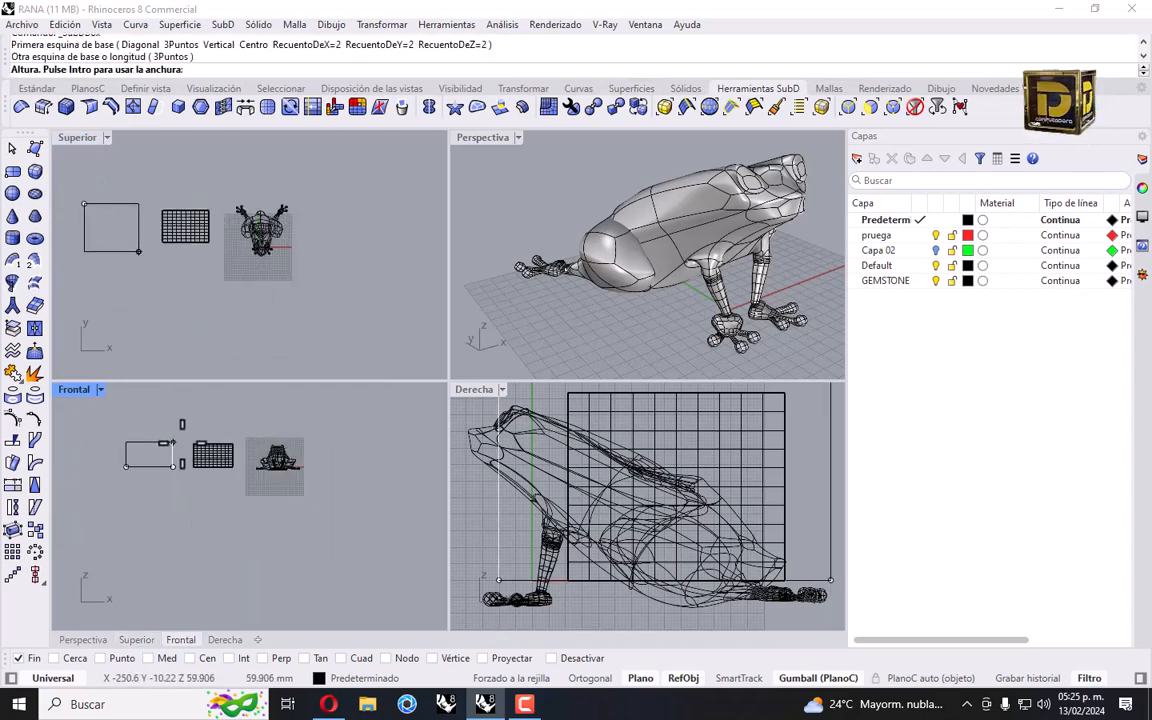
{"action": "left_click", "coordinate": [183, 442]}
Step: Turn off the Gumball, clear the mesh box selection and bring the boxes into the perspective view
{"action": "scroll", "coordinate": [206, 226], "scroll_direction": "up", "scroll_amount": 4}
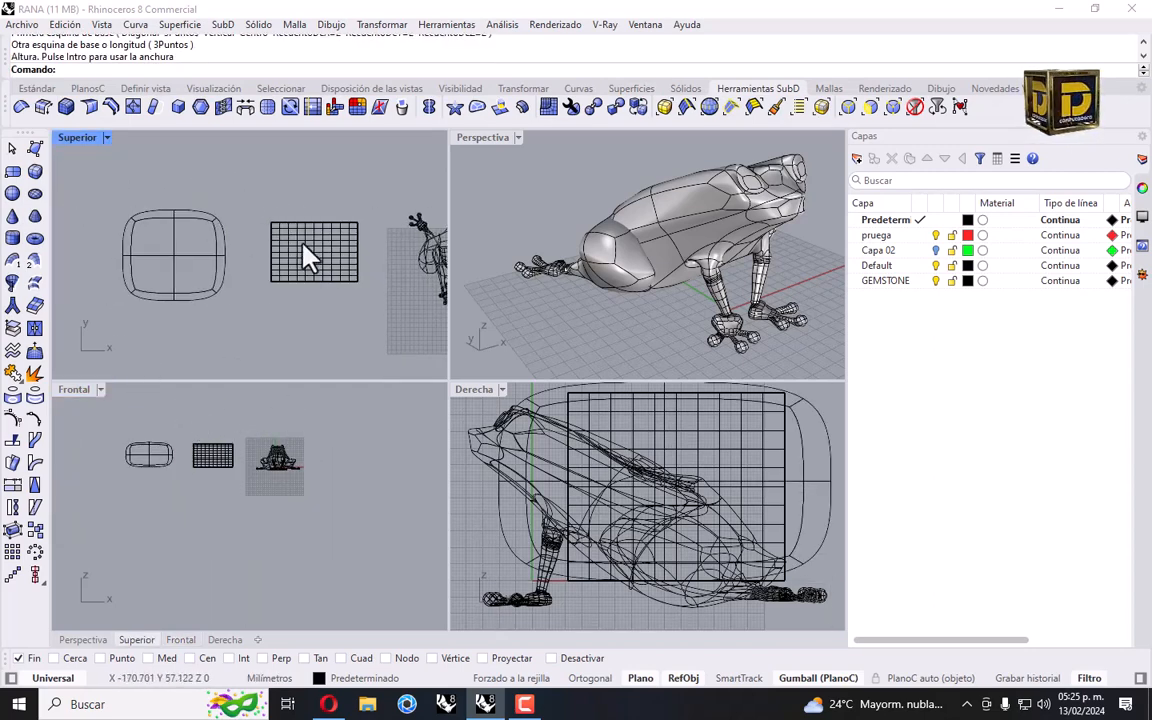
{"action": "left_click", "coordinate": [328, 248]}
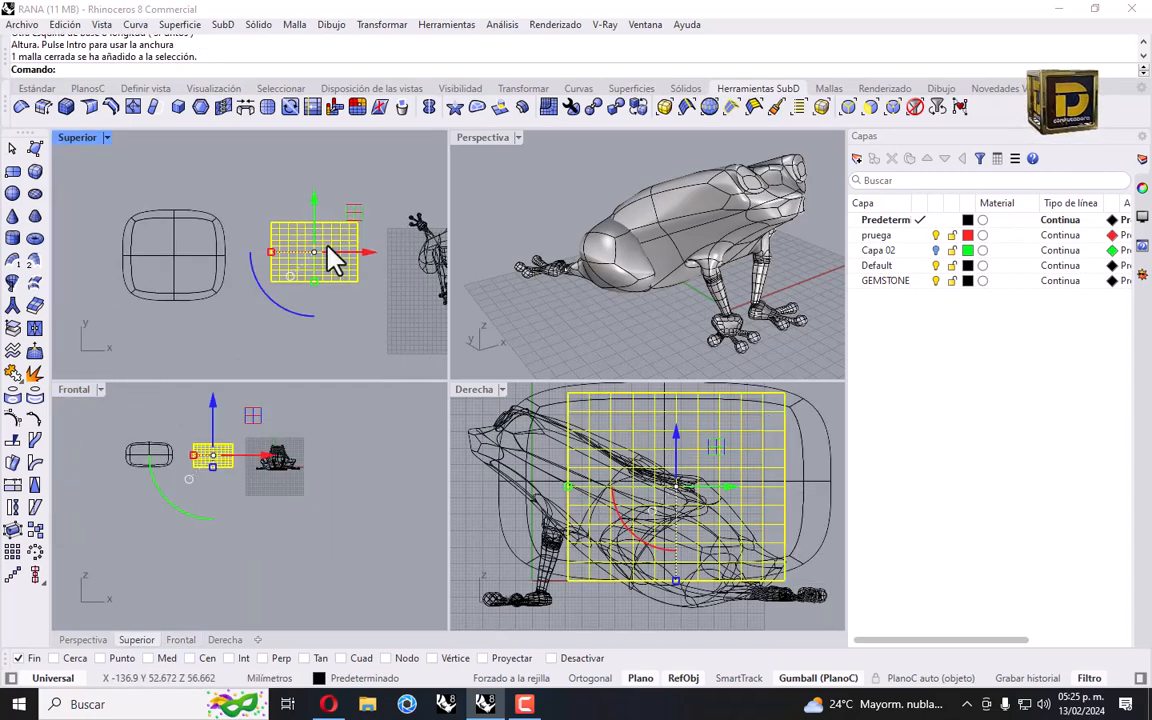
{"action": "left_click", "coordinate": [806, 679]}
{"action": "left_click", "coordinate": [560, 226]}
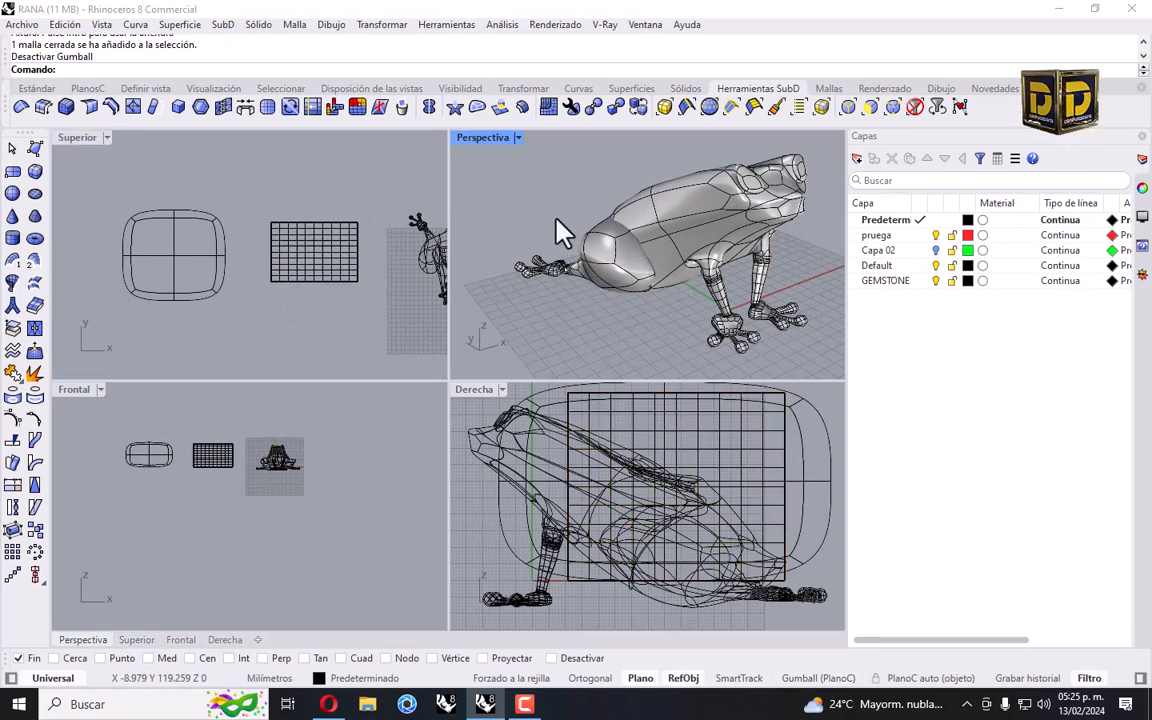
{"action": "scroll", "coordinate": [586, 296], "scroll_direction": "down", "scroll_amount": 5}
{"action": "right_click_drag", "start_coordinate": [596, 248], "coordinate": [548, 265]}
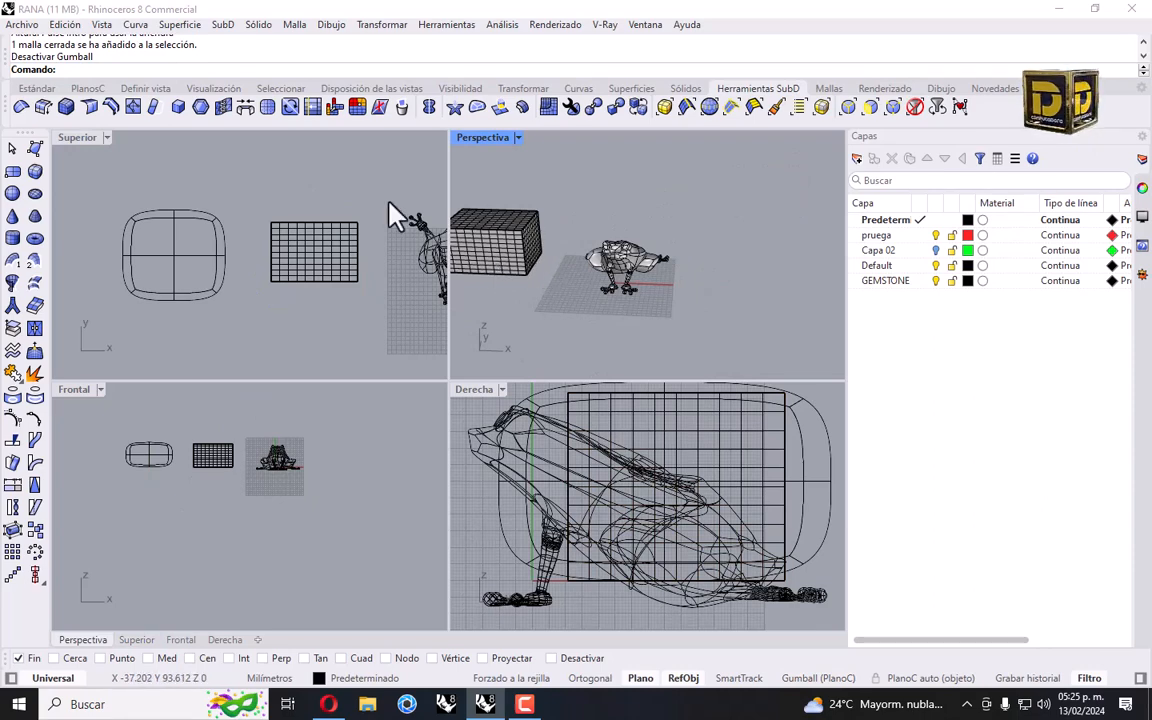
Step: Start InsertPoint and set the top view to shaded display for picking points on the mesh
{"action": "left_click", "coordinate": [134, 107]}
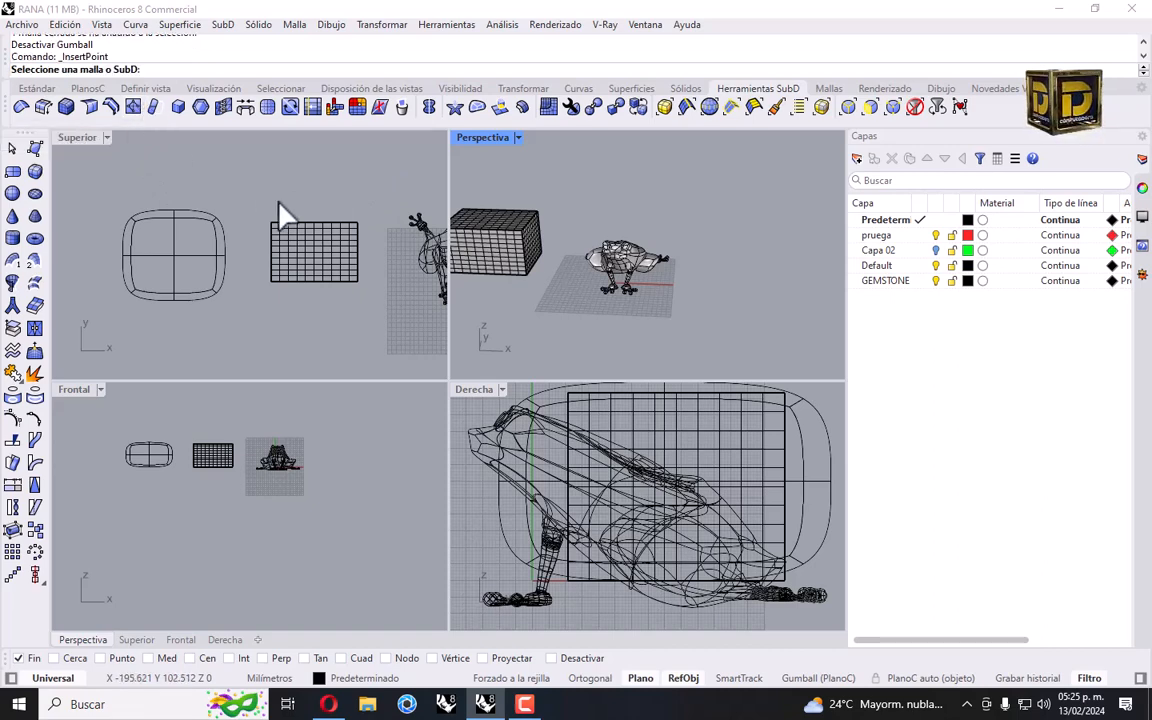
{"action": "scroll", "coordinate": [193, 450], "scroll_direction": "up", "scroll_amount": 3}
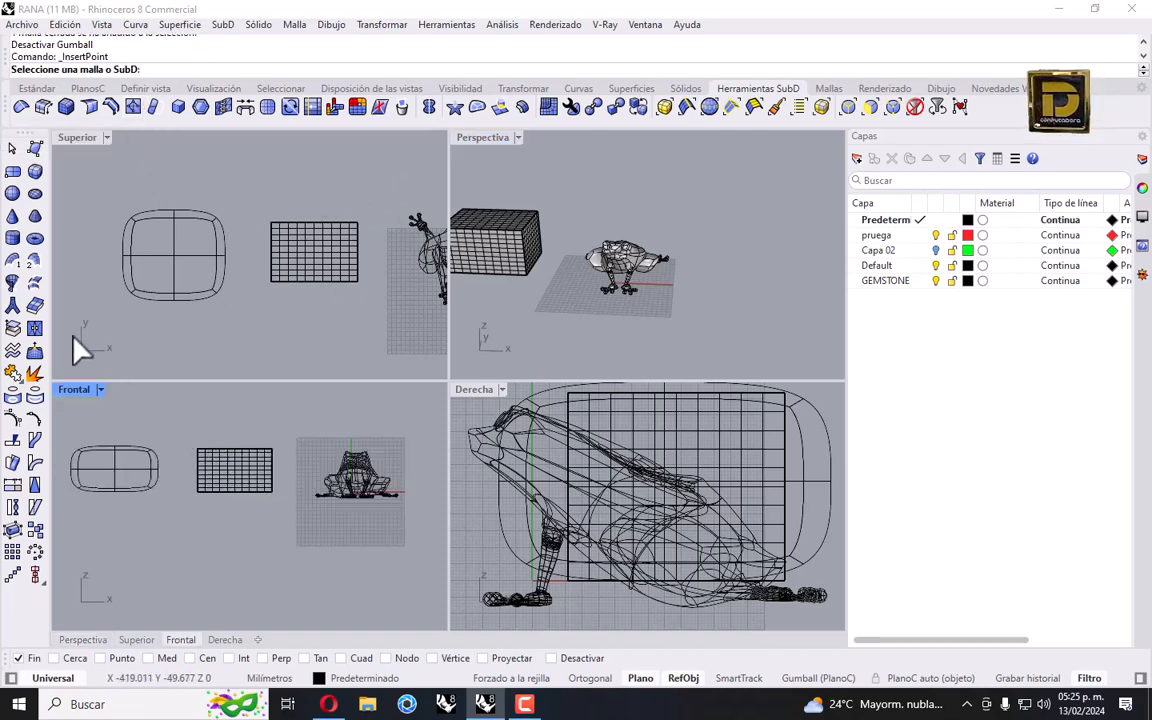
{"action": "left_click", "coordinate": [108, 138]}
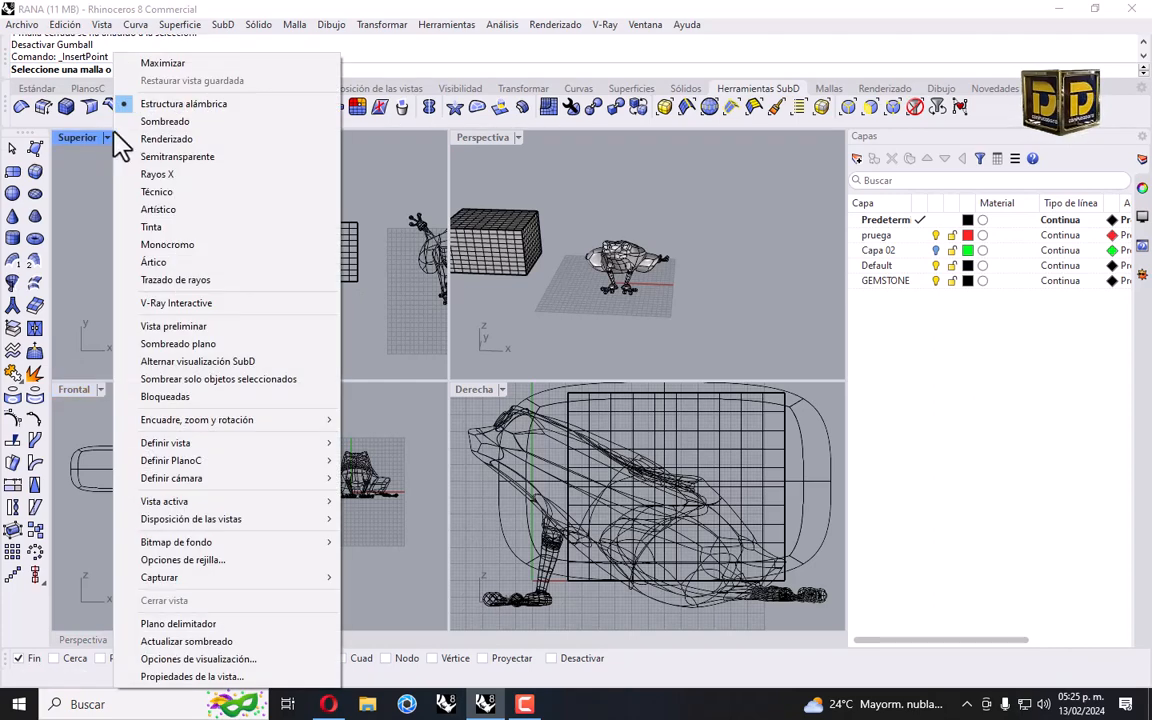
{"action": "left_click", "coordinate": [195, 119]}
Step: Insert a seven-point zigzag of edges across the mesh box's top face, running diagonally between opposite corner areas
{"action": "left_click", "coordinate": [313, 272]}
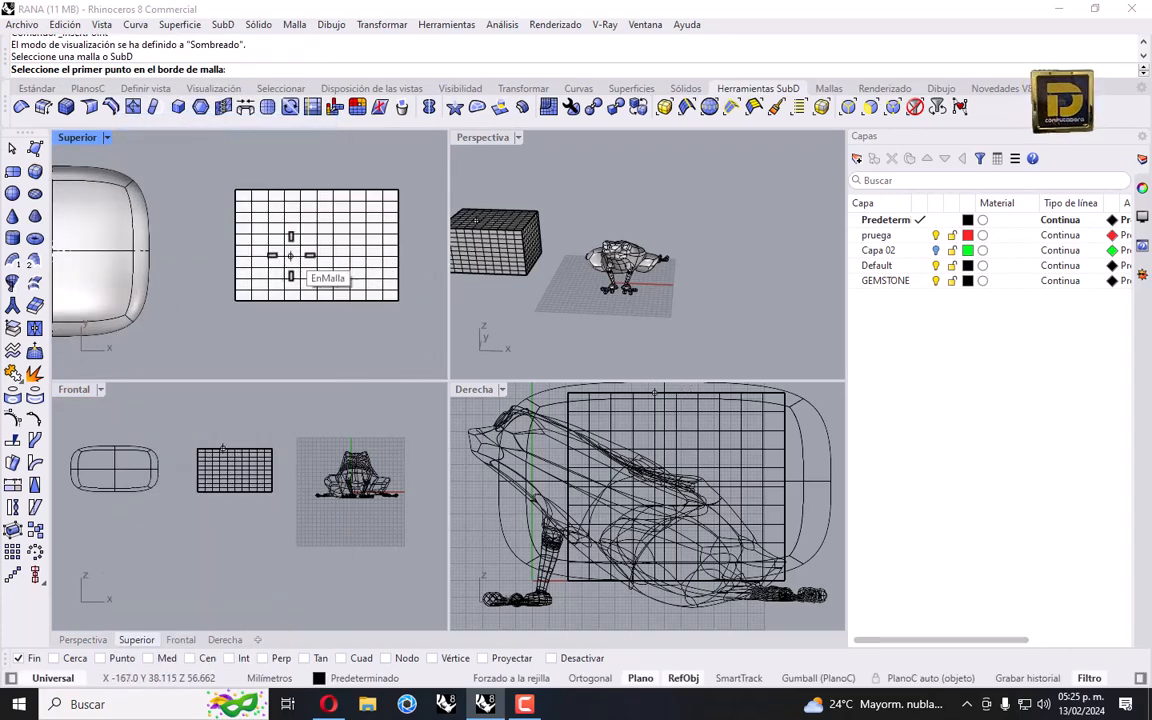
{"action": "scroll", "coordinate": [387, 196], "scroll_direction": "up", "scroll_amount": 4}
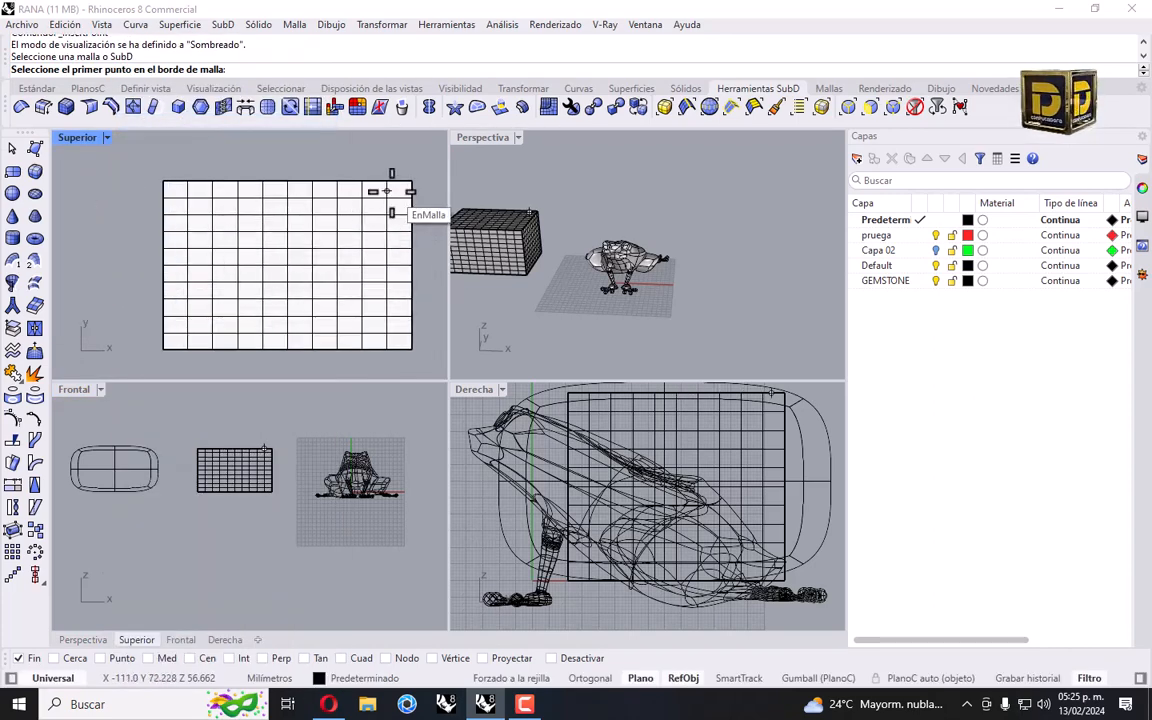
{"action": "left_click", "coordinate": [388, 190]}
{"action": "left_click", "coordinate": [330, 197]}
{"action": "left_click", "coordinate": [375, 248]}
{"action": "left_click", "coordinate": [312, 262]}
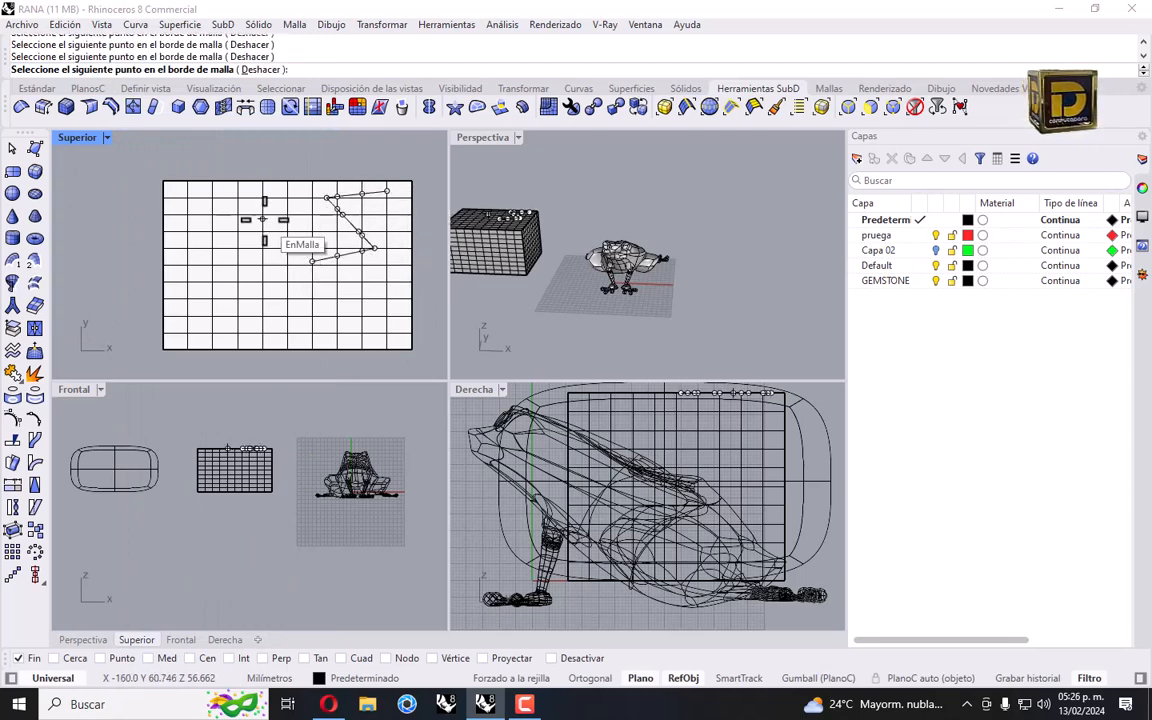
{"action": "left_click", "coordinate": [263, 219]}
{"action": "left_click", "coordinate": [226, 263]}
{"action": "left_click", "coordinate": [212, 307]}
{"action": "key", "text": "Return"}
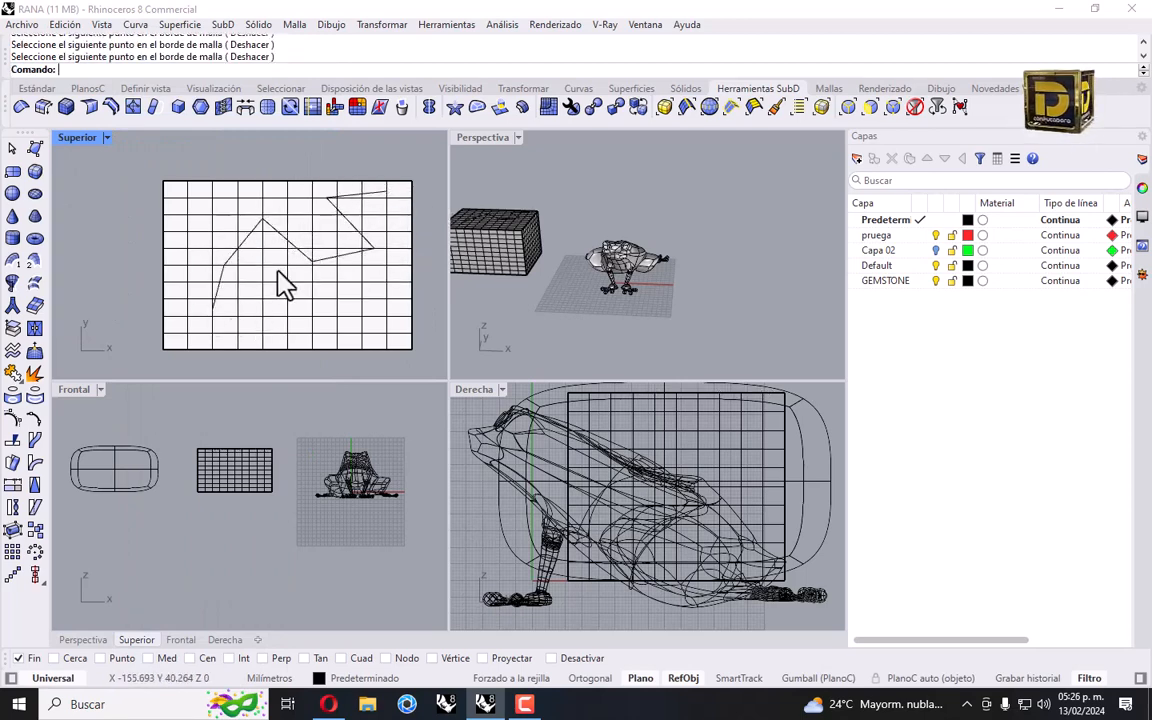
Step: Examine the inserted zigzag edges on the mesh box's top face in a maximized perspective view
{"action": "left_click", "coordinate": [300, 258]}
{"action": "left_click", "coordinate": [498, 192]}
{"action": "scroll", "coordinate": [505, 185], "scroll_direction": "down", "scroll_amount": 3}
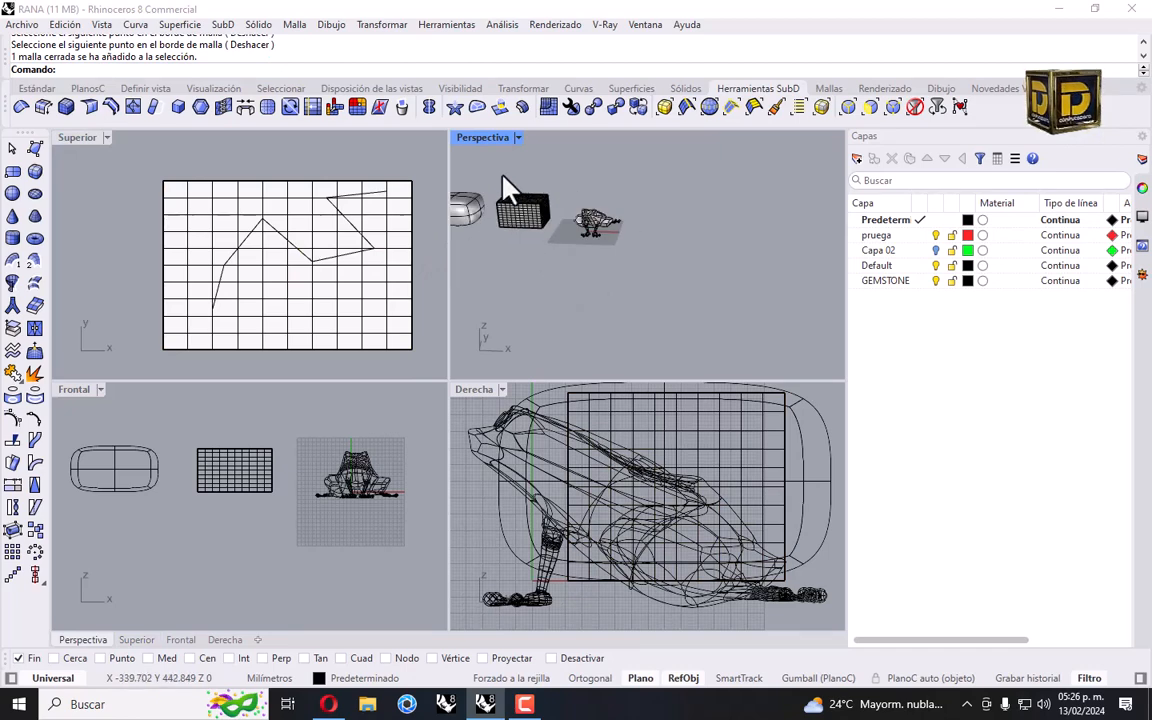
{"action": "scroll", "coordinate": [495, 170], "scroll_direction": "up", "scroll_amount": 3}
{"action": "double_click", "coordinate": [478, 138]}
{"action": "right_click_drag", "start_coordinate": [182, 246], "coordinate": [193, 298]}
{"action": "scroll", "coordinate": [181, 316], "scroll_direction": "up", "scroll_amount": 8}
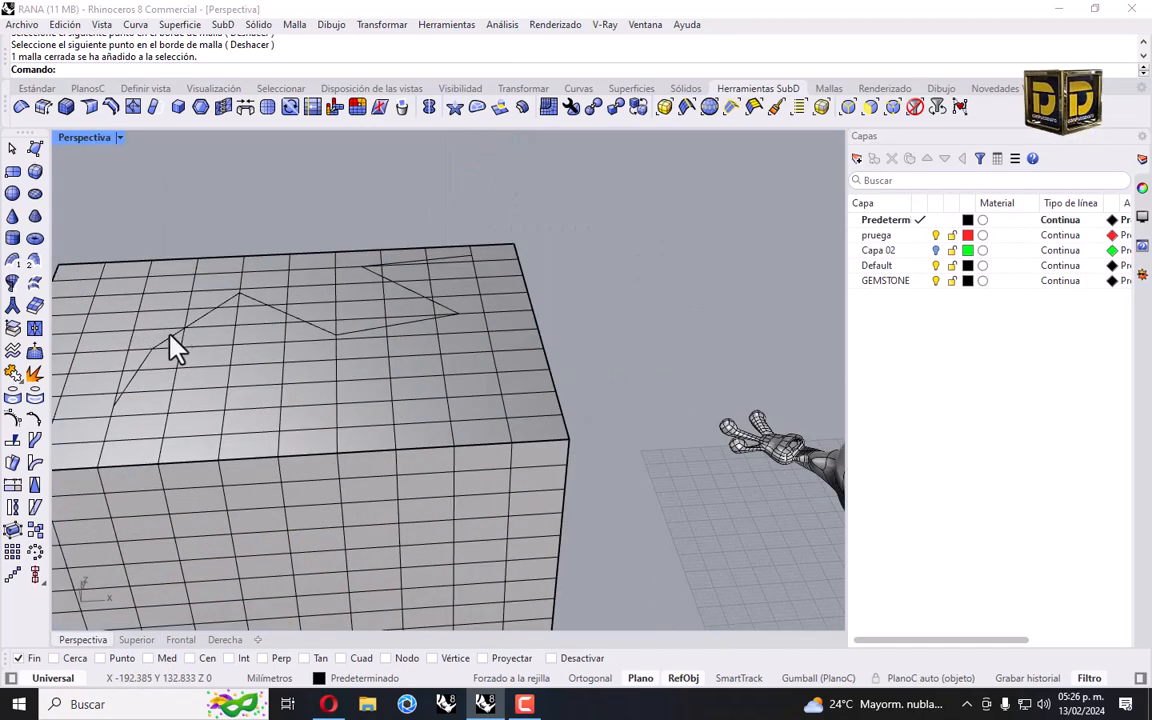
{"action": "left_click", "coordinate": [170, 335]}
{"action": "left_click", "coordinate": [254, 214]}
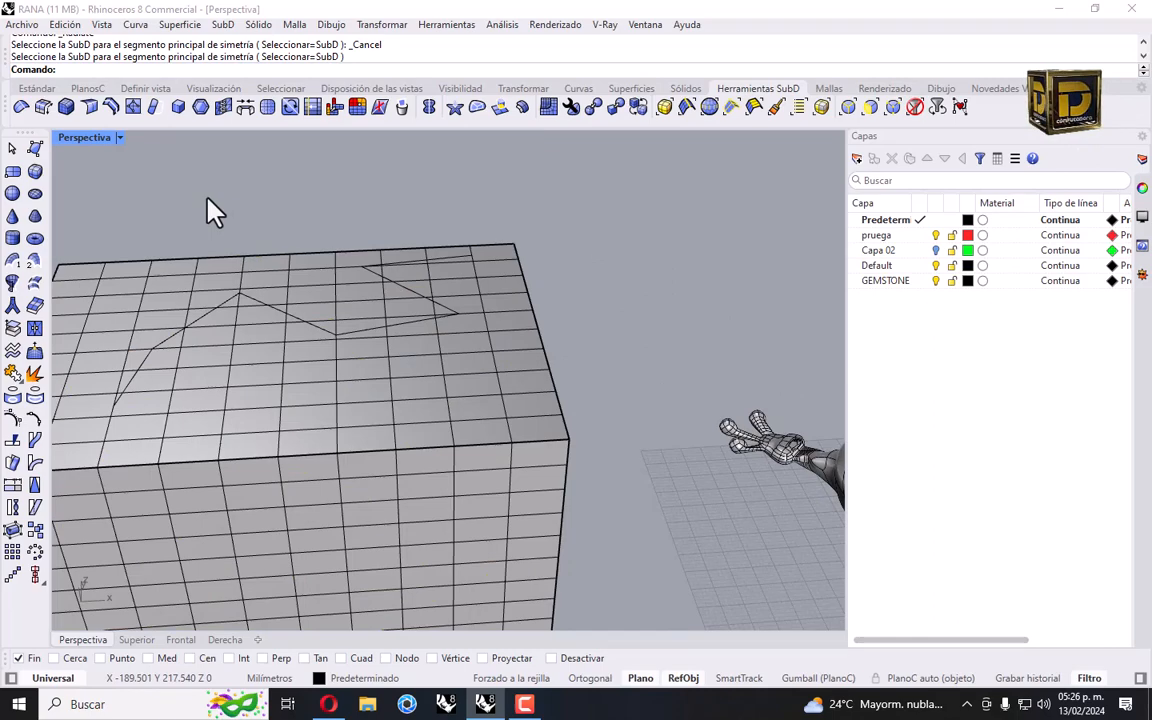
Step: Explode the mesh box, move its top face up off the box, and undo both operations
{"action": "left_click", "coordinate": [131, 299]}
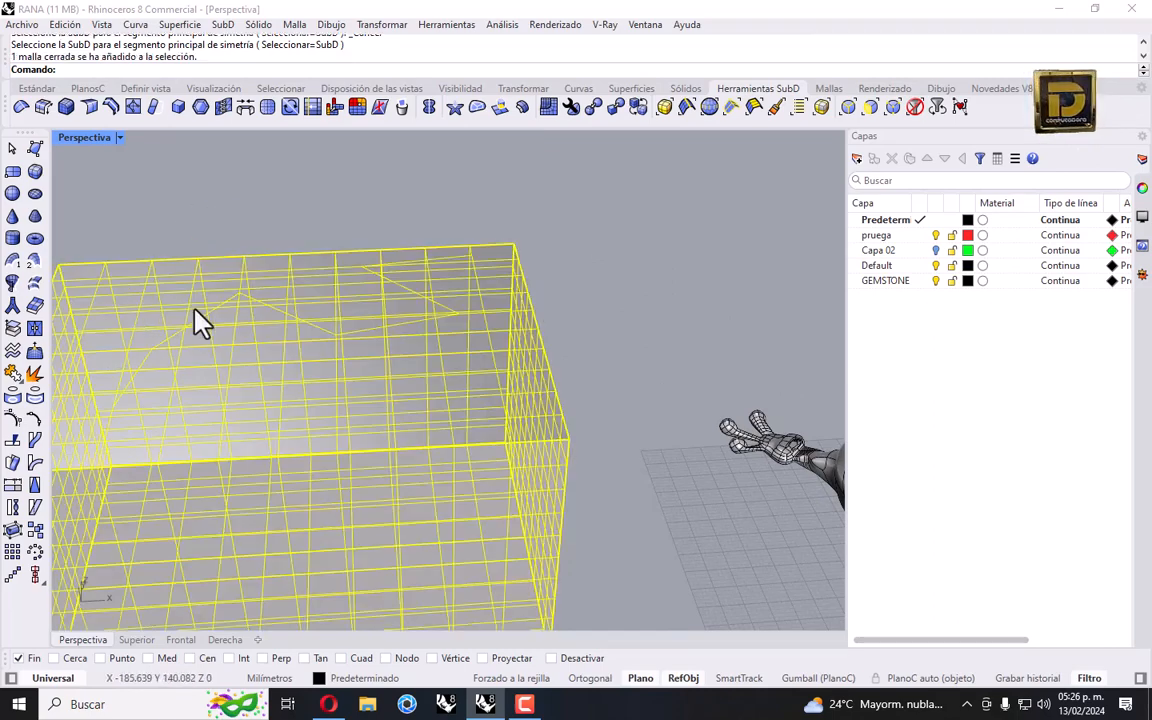
{"action": "left_click", "coordinate": [35, 374]}
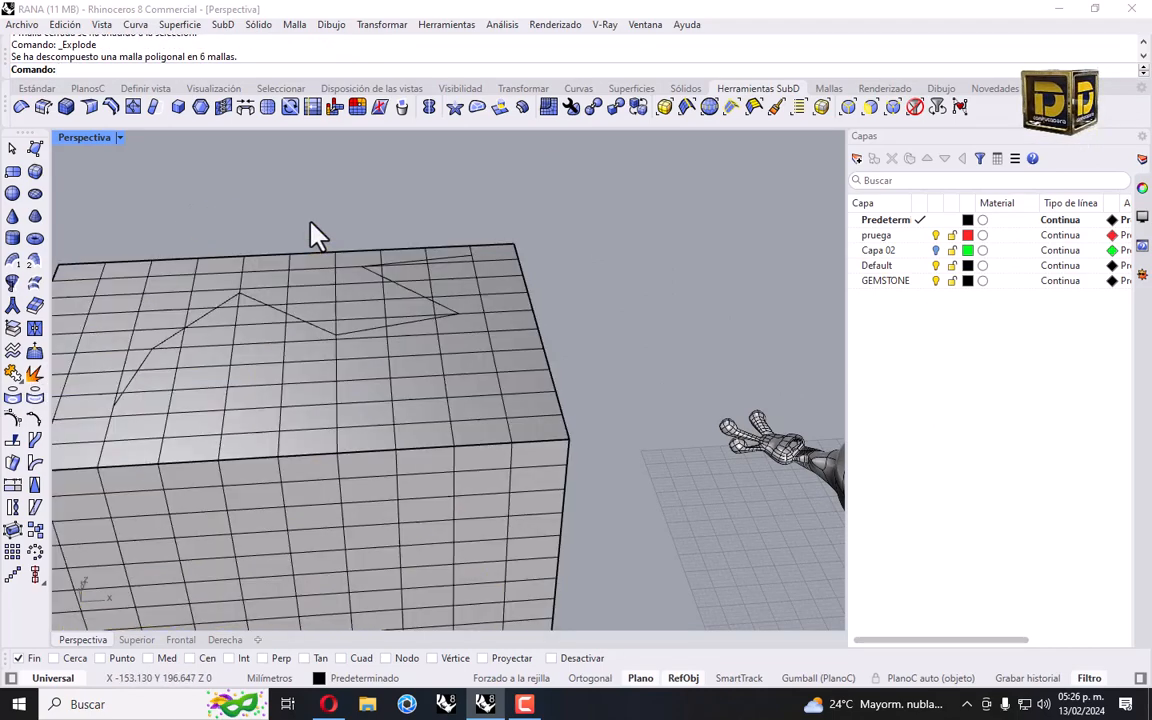
{"action": "left_click", "coordinate": [373, 342]}
{"action": "left_click_drag", "start_coordinate": [373, 342], "coordinate": [358, 300]}
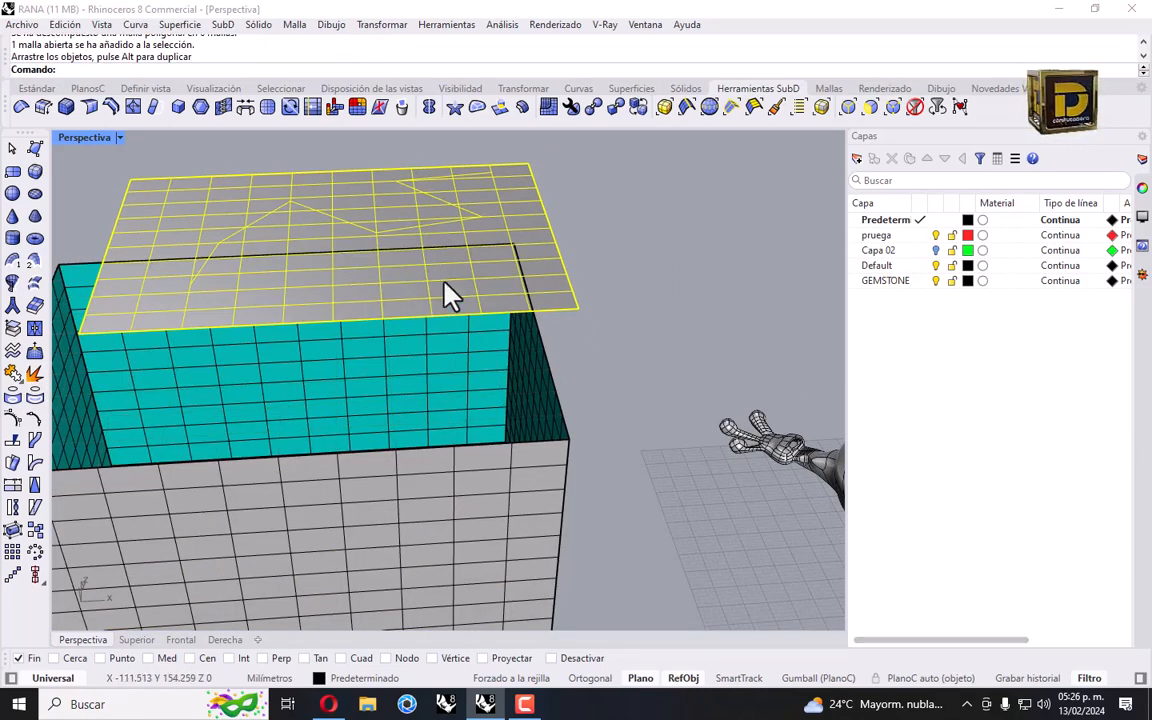
{"action": "key", "text": "ctrl+z"}
{"action": "key", "text": "ctrl+z"}
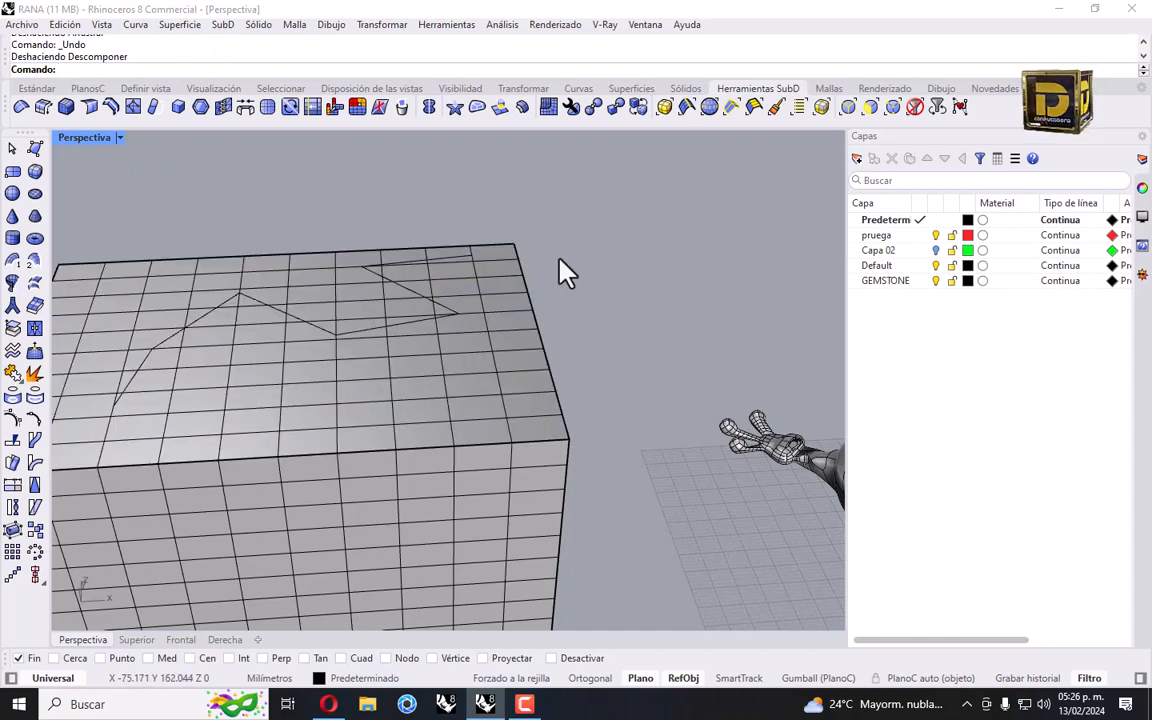
Step: Clear the mesh box selection and switch the SubD display of all SubD objects to flat
{"action": "left_click", "coordinate": [355, 300]}
{"action": "key", "text": "Escape"}
{"action": "scroll", "coordinate": [391, 211], "scroll_direction": "down", "scroll_amount": 10}
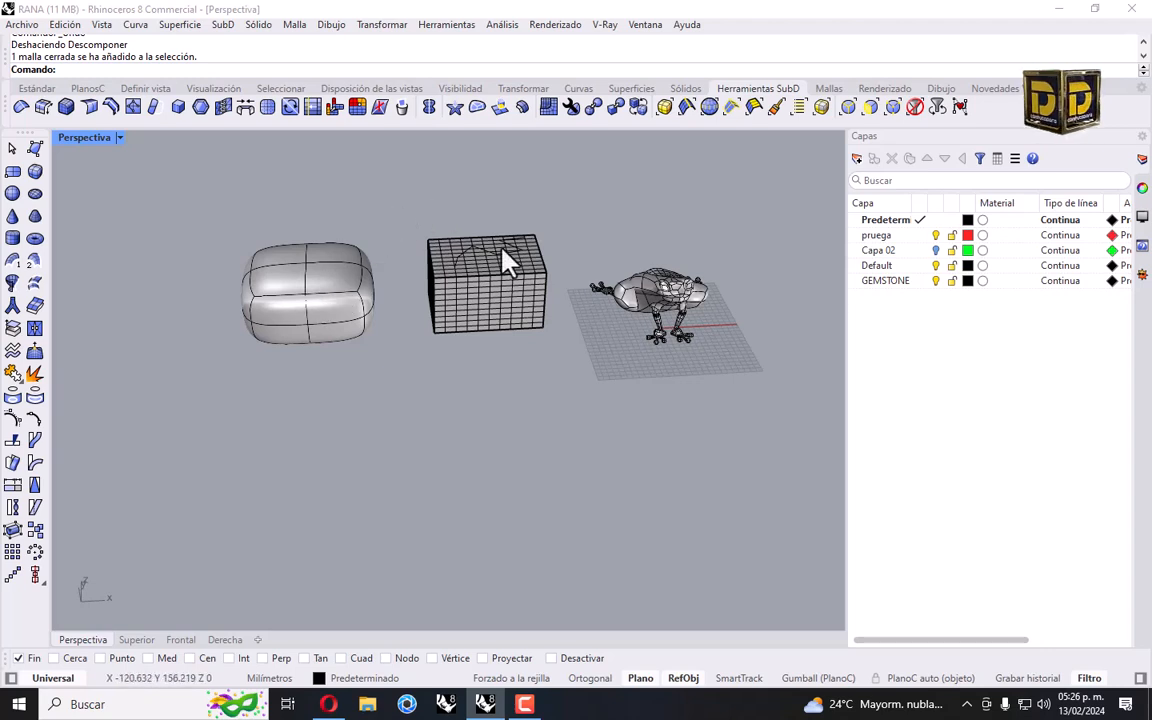
{"action": "left_click", "coordinate": [638, 108]}
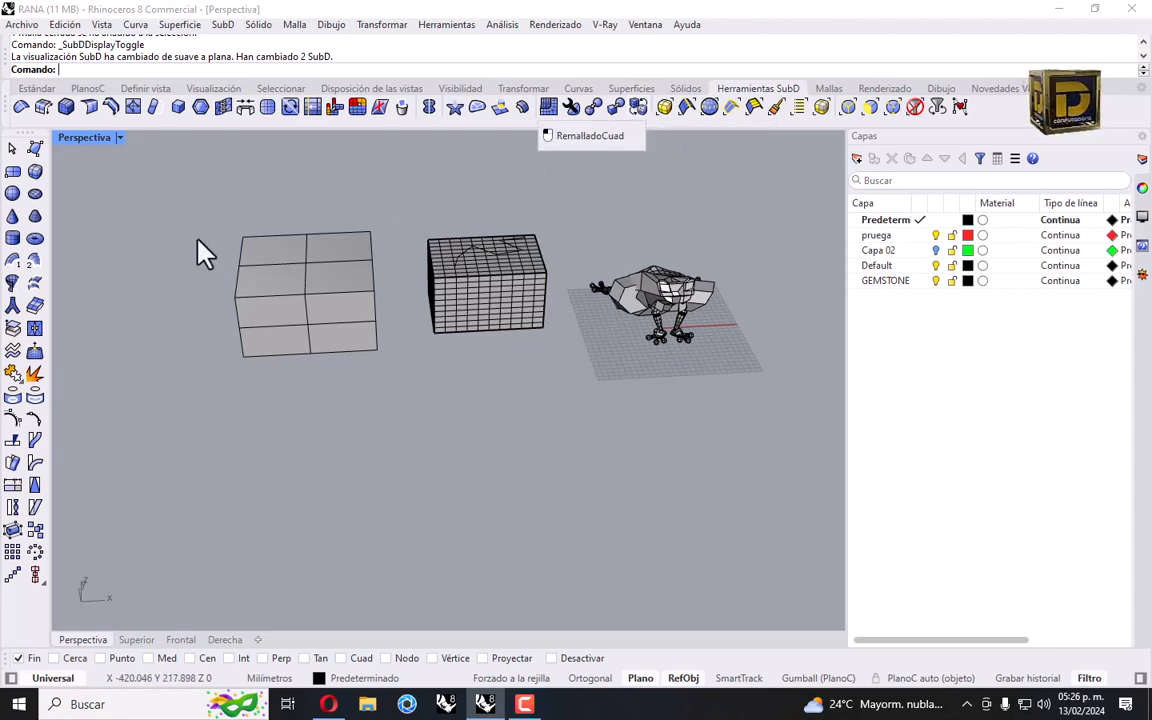
Step: Insert a near-vertical edge with InsertPoint across the left half of the SubD box's front, from its lower edge to its upper edge
{"action": "scroll", "coordinate": [285, 235], "scroll_direction": "up", "scroll_amount": 5}
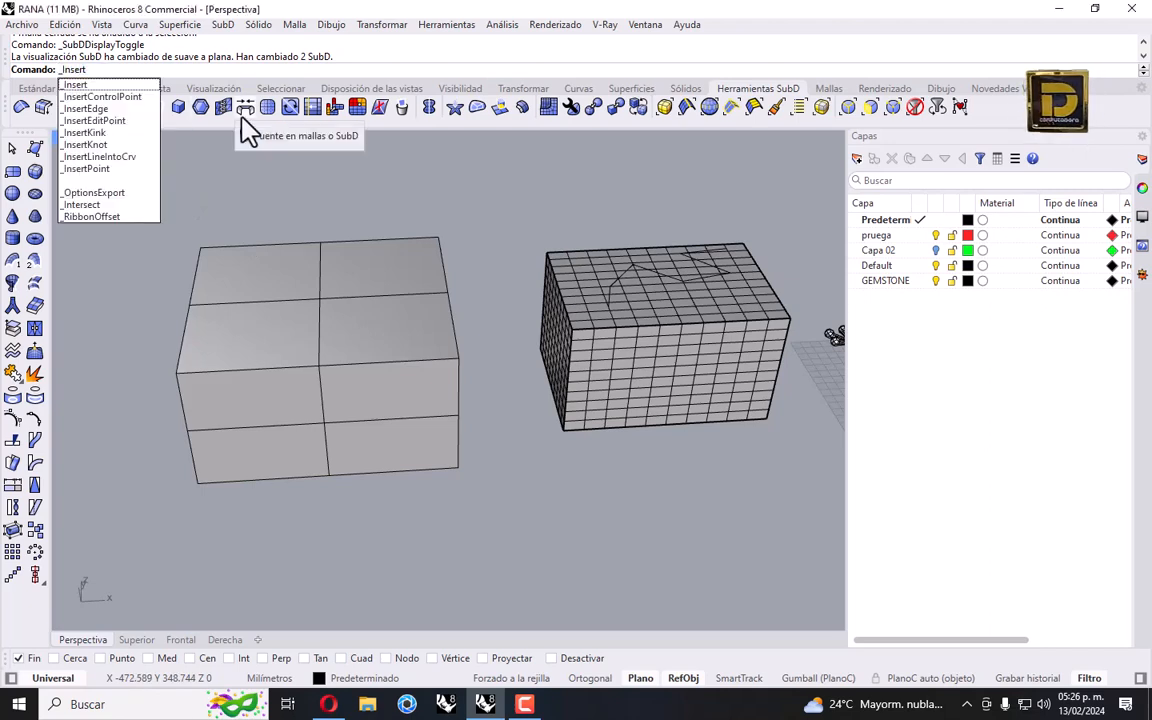
{"action": "left_click", "coordinate": [98, 168]}
{"action": "left_click", "coordinate": [245, 410]}
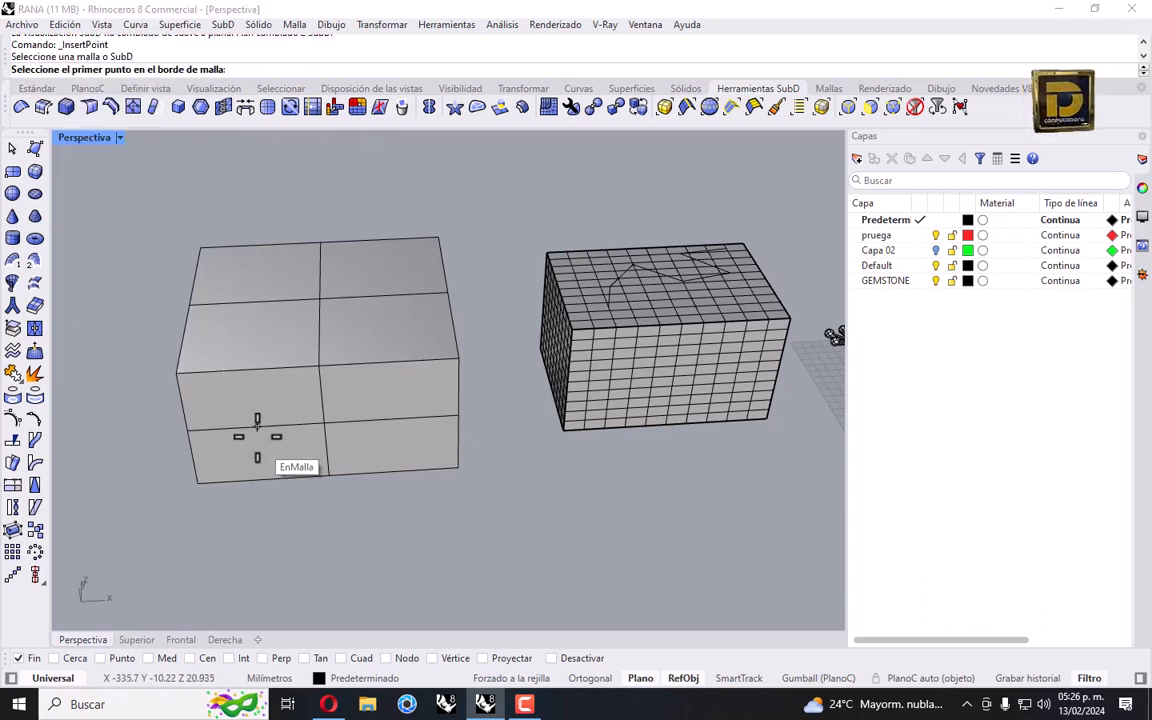
{"action": "double_click", "coordinate": [81, 138]}
{"action": "right_click_drag", "start_coordinate": [220, 522], "coordinate": [375, 520]}
{"action": "scroll", "coordinate": [300, 505], "scroll_direction": "up", "scroll_amount": 6}
{"action": "left_click", "coordinate": [239, 481]}
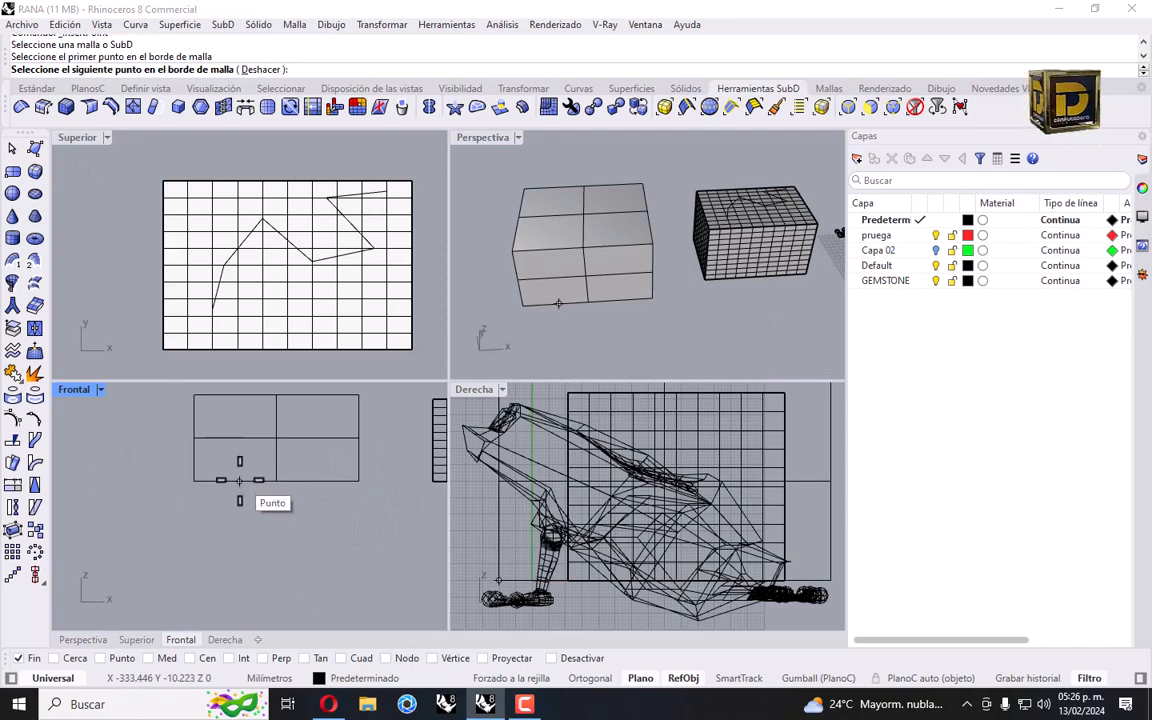
{"action": "left_click", "coordinate": [243, 431]}
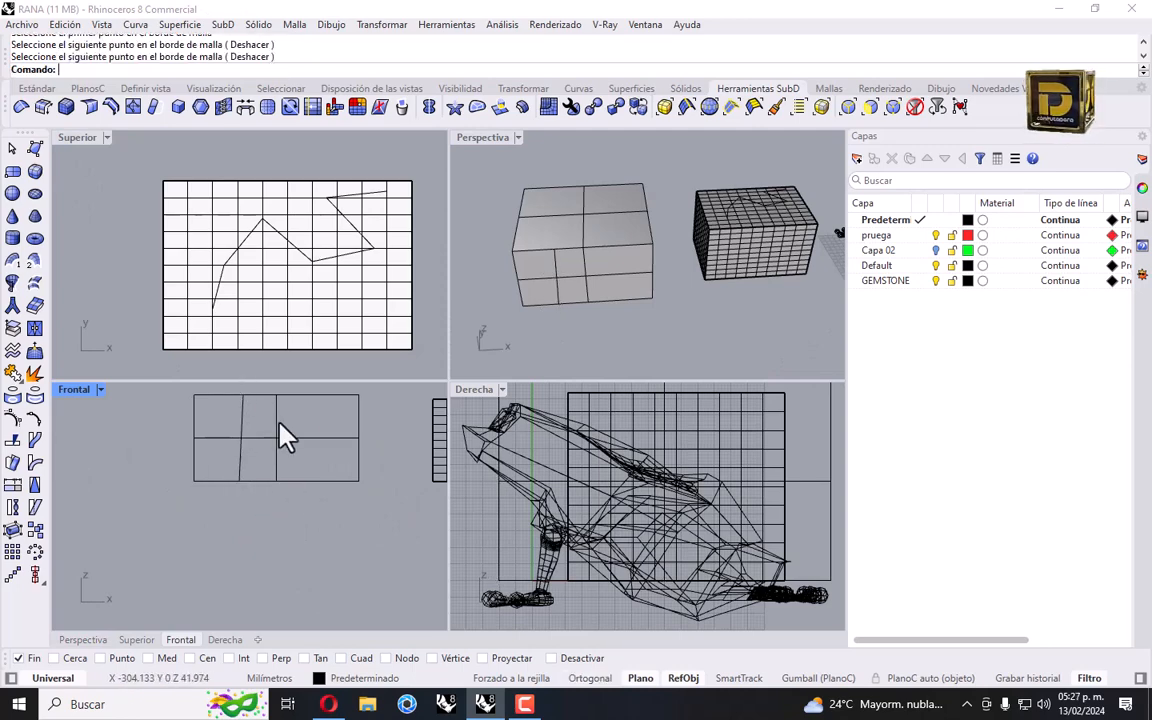
{"action": "left_click", "coordinate": [305, 228]}
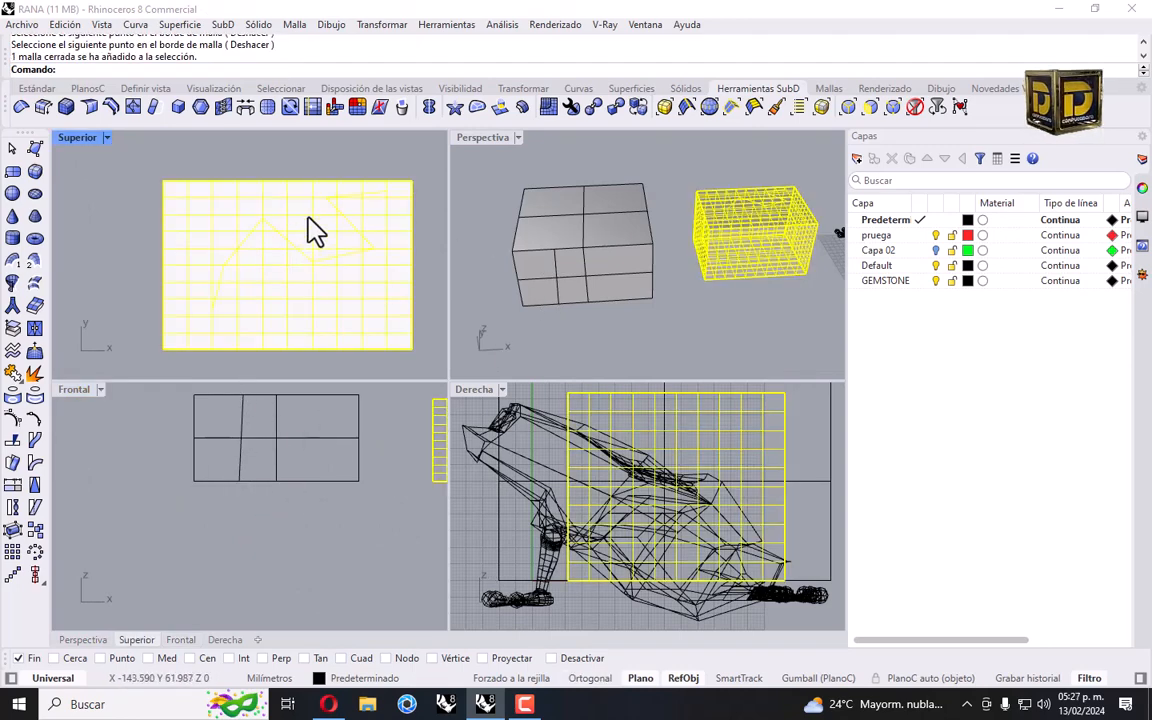
{"action": "left_click", "coordinate": [325, 420]}
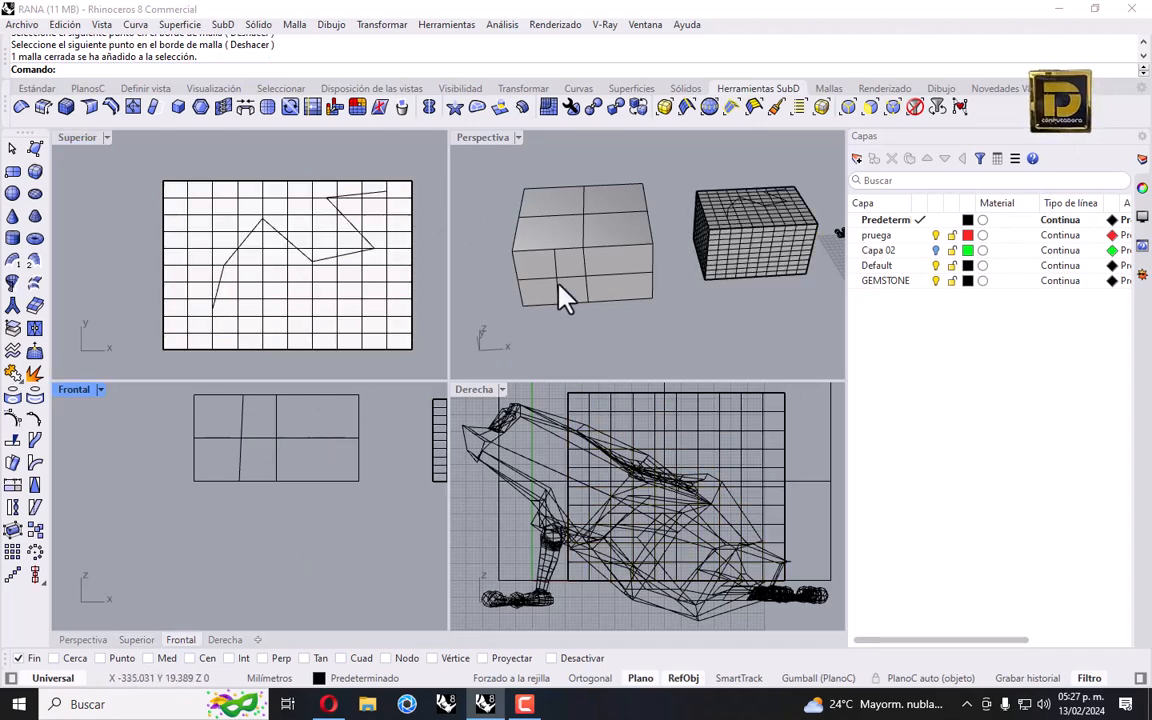
Step: Switch the SubD display to smooth and examine the inserted edge on the SubD box's front from several angles
{"action": "right_click_drag", "start_coordinate": [565, 298], "coordinate": [620, 173]}
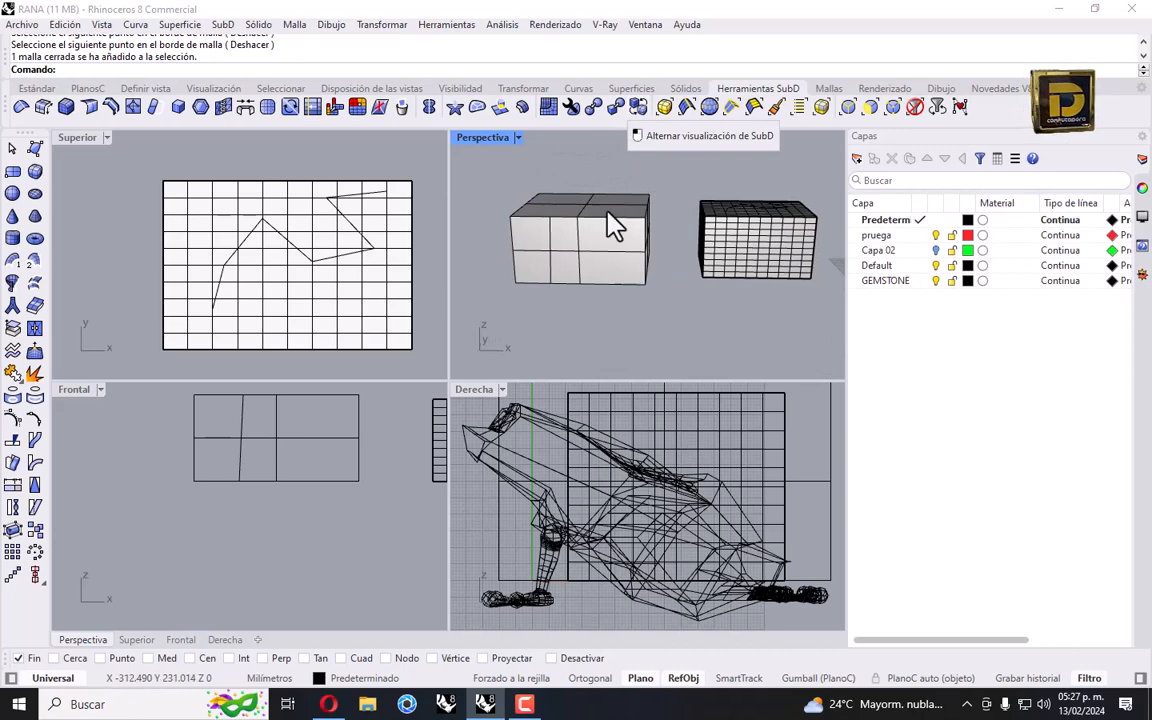
{"action": "right_click_drag", "start_coordinate": [612, 224], "coordinate": [591, 257]}
{"action": "left_click", "coordinate": [637, 108]}
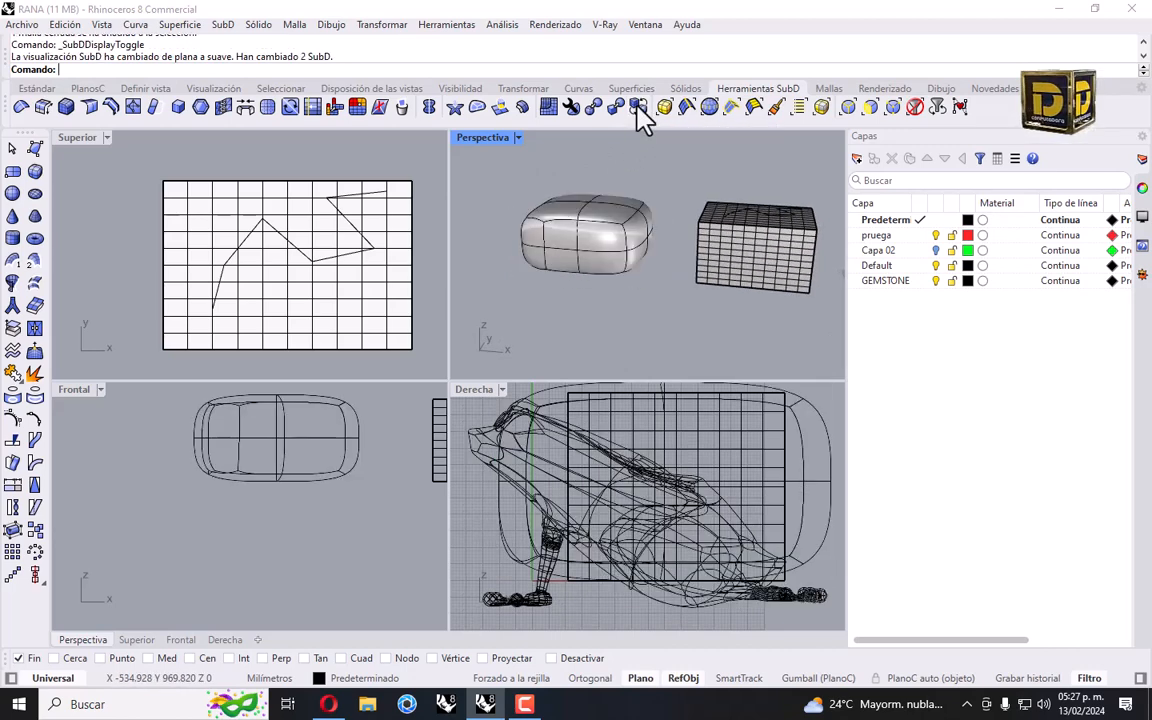
{"action": "scroll", "coordinate": [512, 292], "scroll_direction": "up", "scroll_amount": 5}
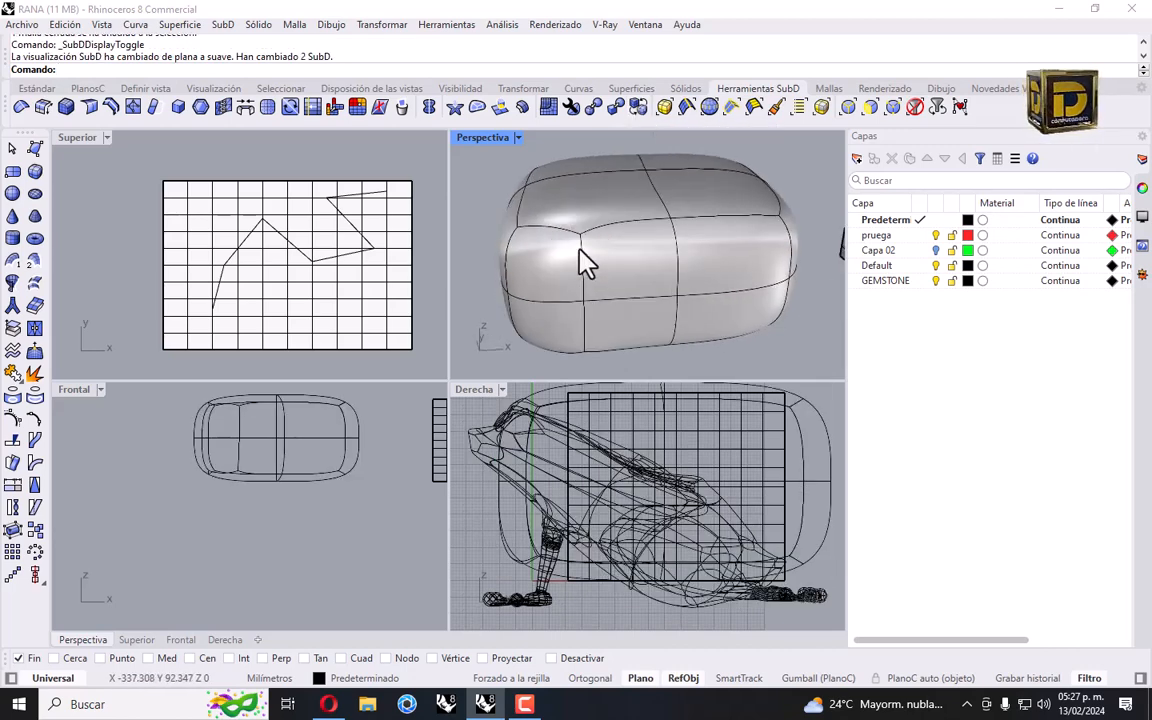
{"action": "mouse_move", "coordinate": [578, 276]}
{"action": "right_mouse_down"}
{"action": "mouse_move", "coordinate": [738, 257]}
{"action": "mouse_move", "coordinate": [565, 265]}
{"action": "right_mouse_up"}
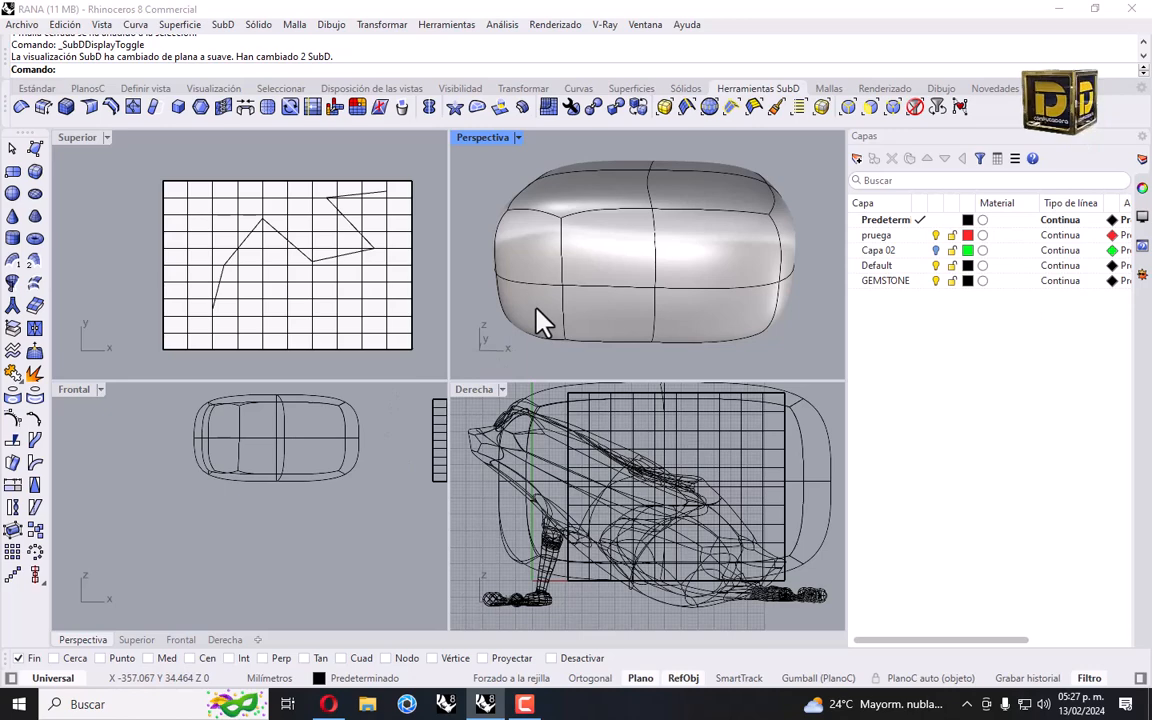
{"action": "right_click_drag", "start_coordinate": [537, 312], "coordinate": [644, 221]}
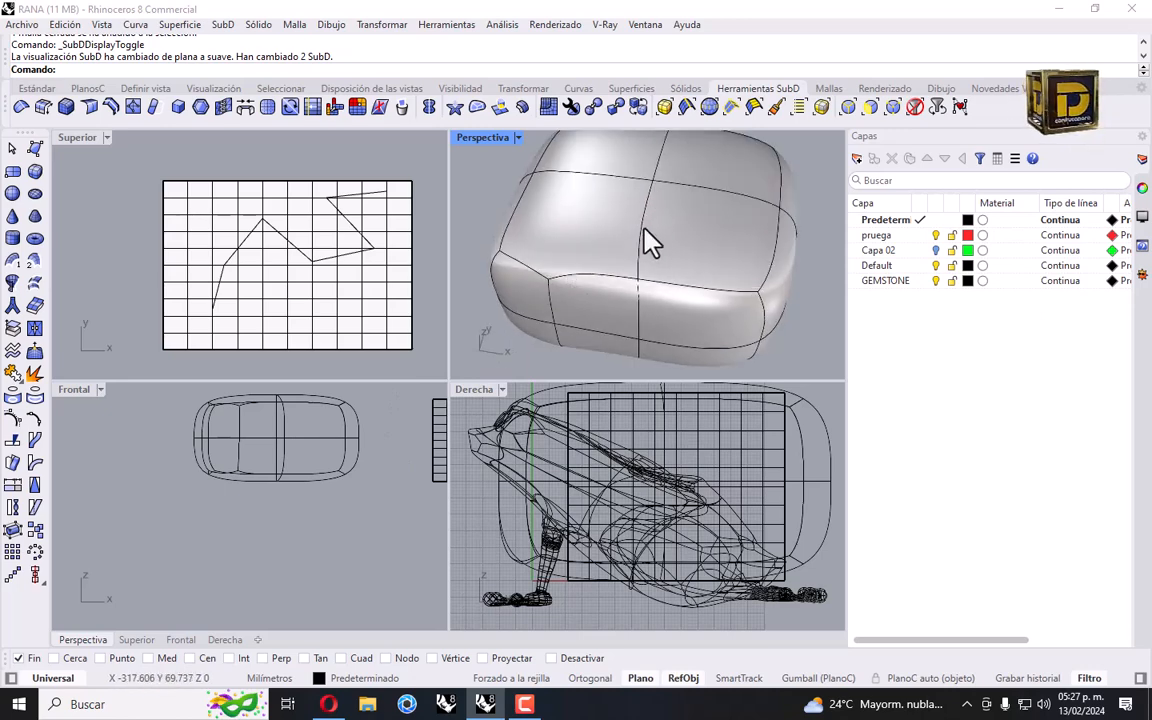
{"action": "right_click_drag", "start_coordinate": [537, 319], "coordinate": [590, 300]}
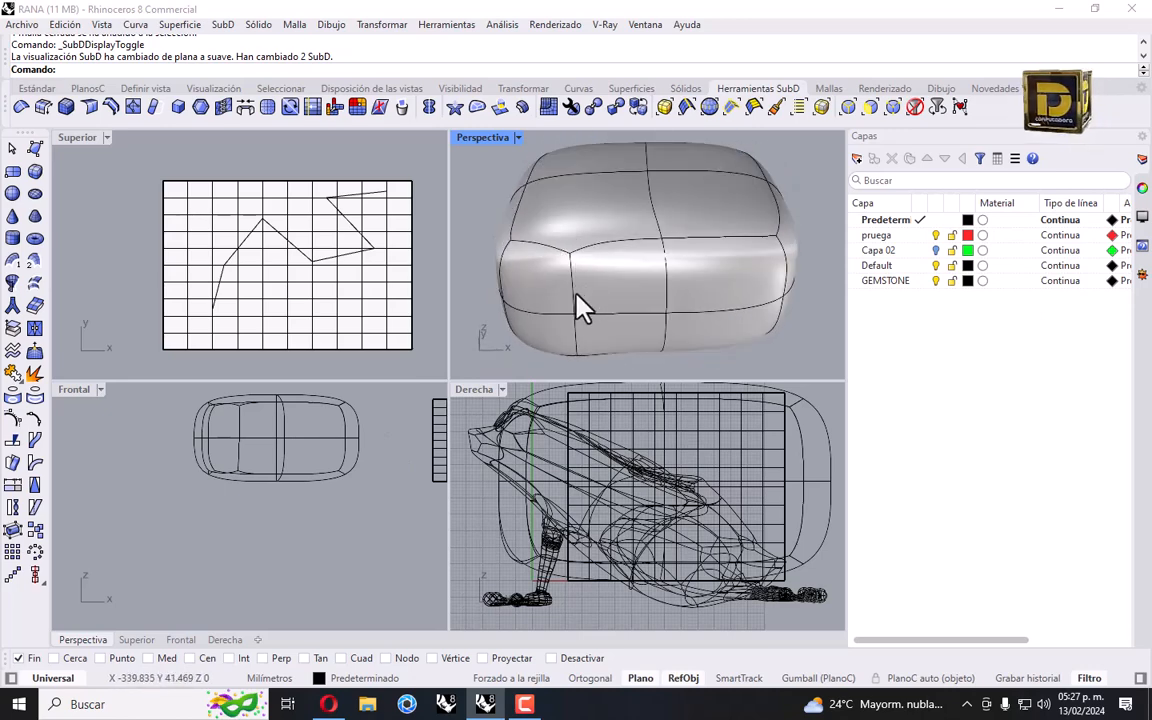
Step: Return the SubD display to flat, select both segments of the inserted front edge, and turn on the Gumball
{"action": "left_click", "coordinate": [638, 108]}
{"action": "right_click_drag", "start_coordinate": [580, 290], "coordinate": [550, 265]}
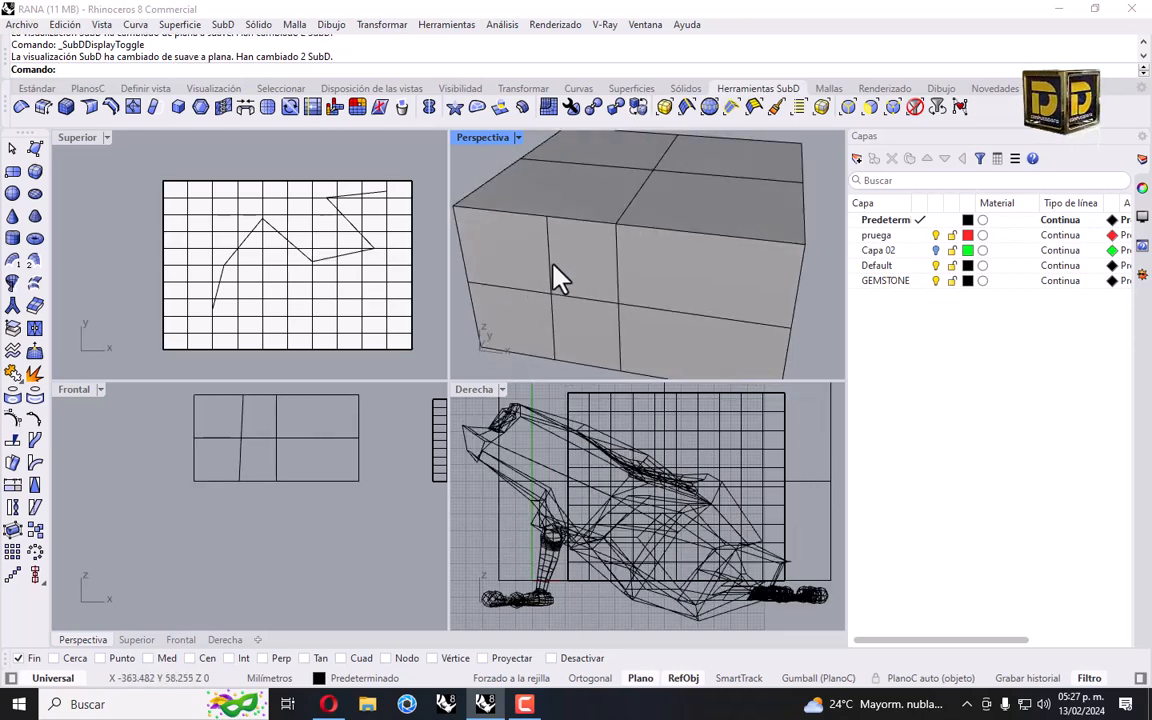
{"action": "left_click", "coordinate": [547, 260], "text": "ctrl+shift"}
{"action": "left_click", "coordinate": [551, 327], "text": "ctrl+shift"}
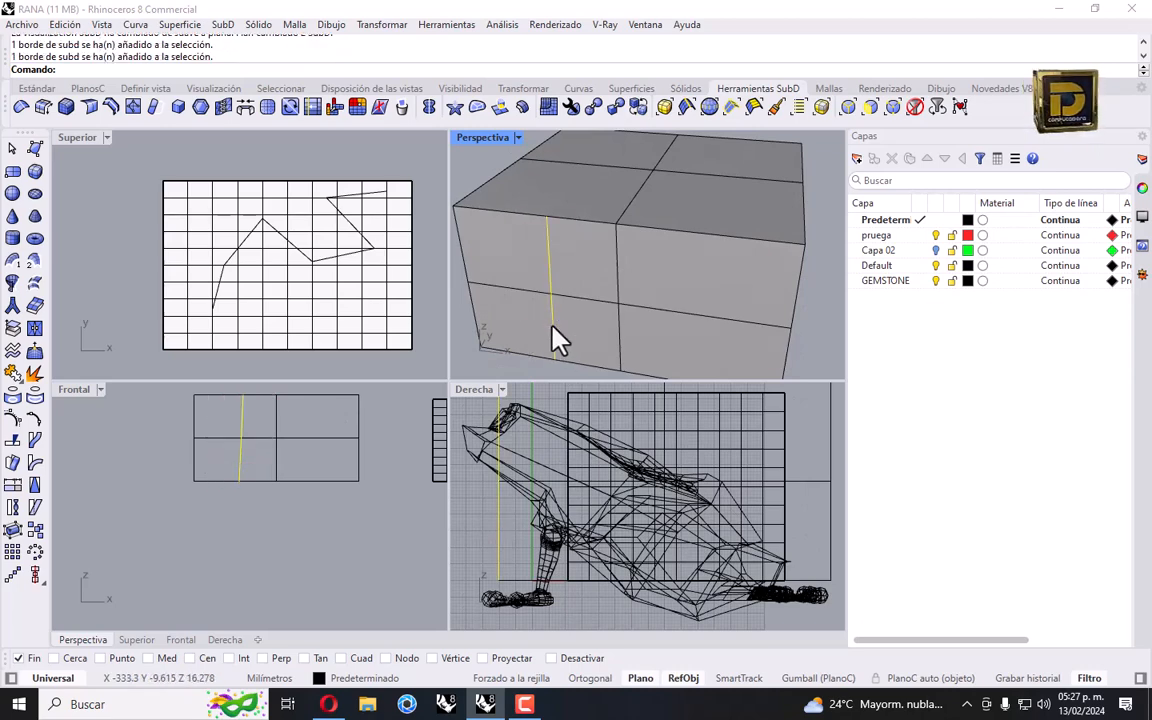
{"action": "left_click", "coordinate": [810, 679]}
Step: Move the selected edge segments outward from the SubD box's front and rotate them to a diagonal in the front view
{"action": "right_click_drag", "start_coordinate": [563, 538], "coordinate": [615, 535]}
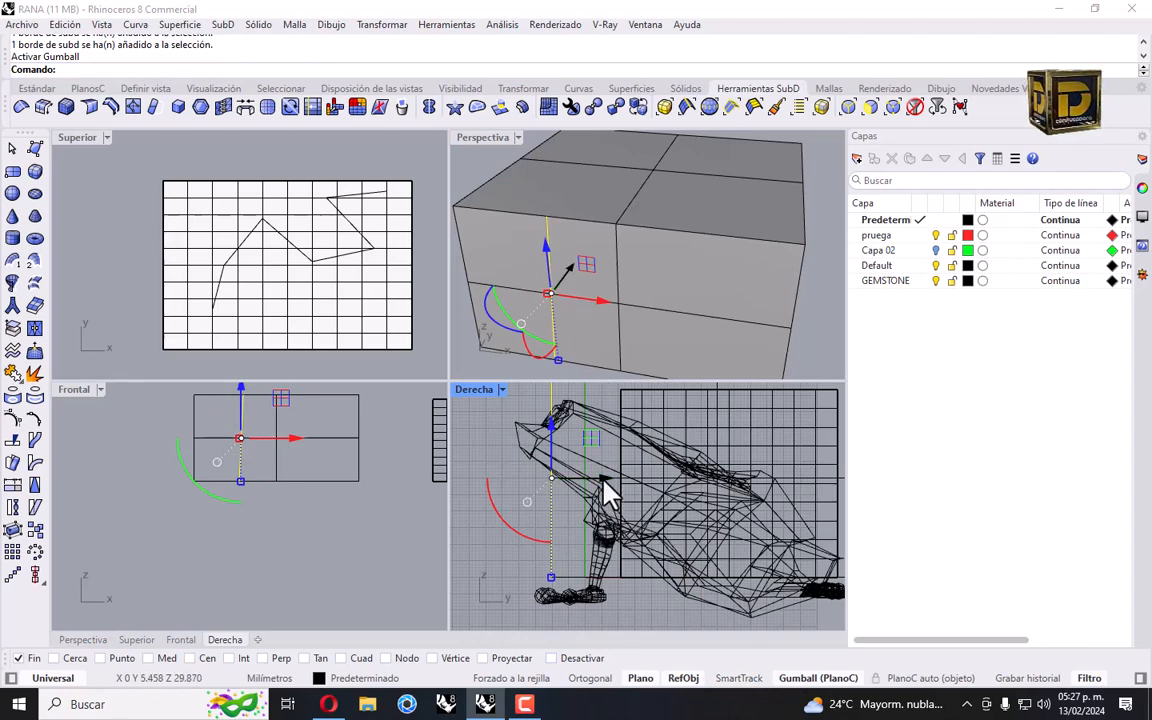
{"action": "left_click_drag", "start_coordinate": [610, 490], "coordinate": [586, 489]}
{"action": "left_click_drag", "start_coordinate": [257, 476], "coordinate": [226, 503]}
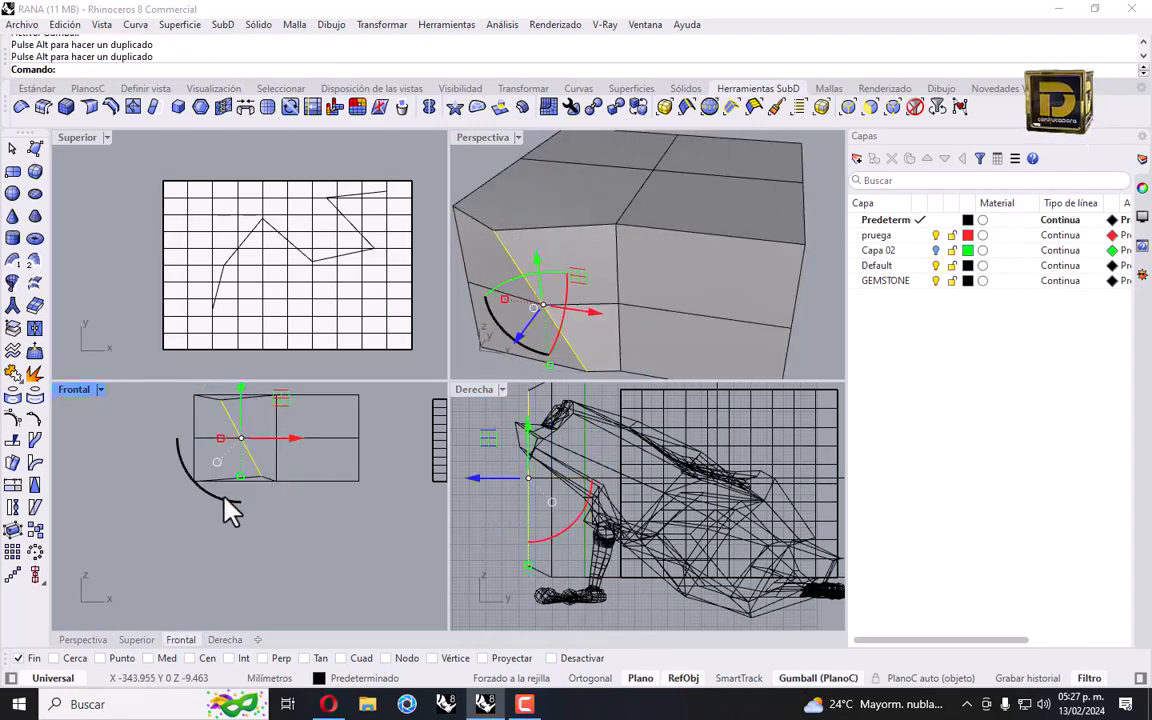
{"action": "mouse_move", "coordinate": [560, 205]}
{"action": "right_mouse_down"}
{"action": "mouse_move", "coordinate": [586, 211]}
{"action": "mouse_move", "coordinate": [630, 110]}
{"action": "mouse_move", "coordinate": [470, 216]}
{"action": "mouse_move", "coordinate": [557, 193]}
{"action": "right_mouse_up"}
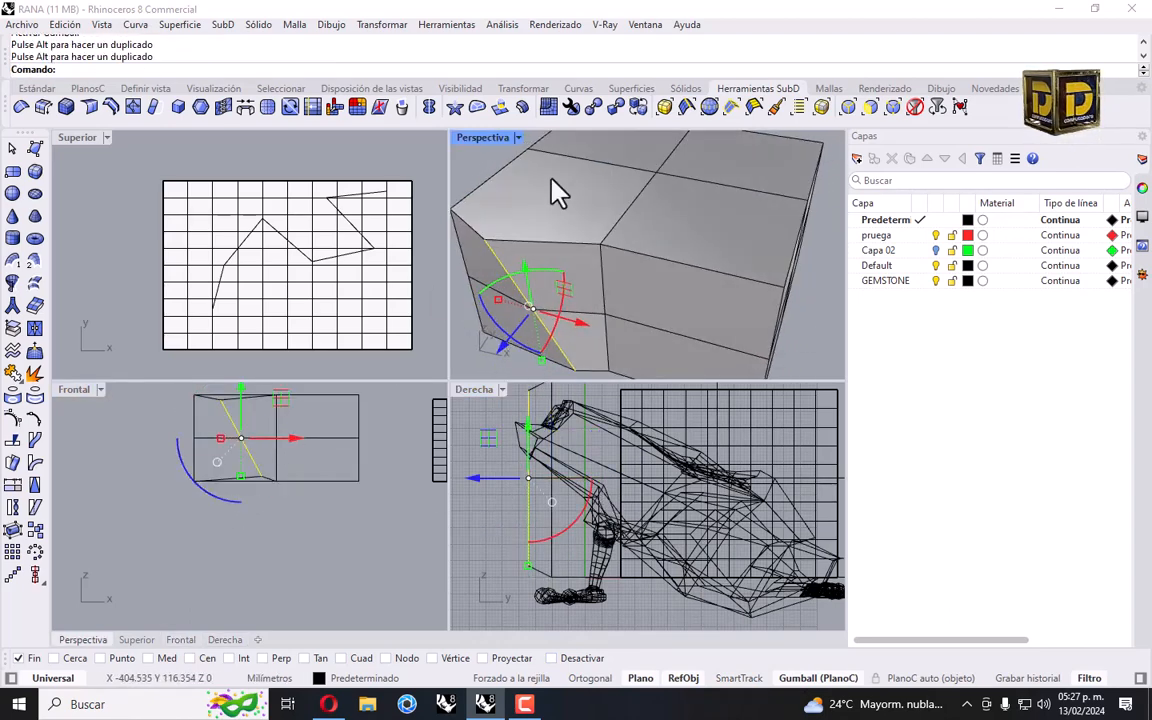
Step: Switch the SubD display to smooth and move the selected edge segments farther out from the box's front
{"action": "left_click", "coordinate": [636, 106]}
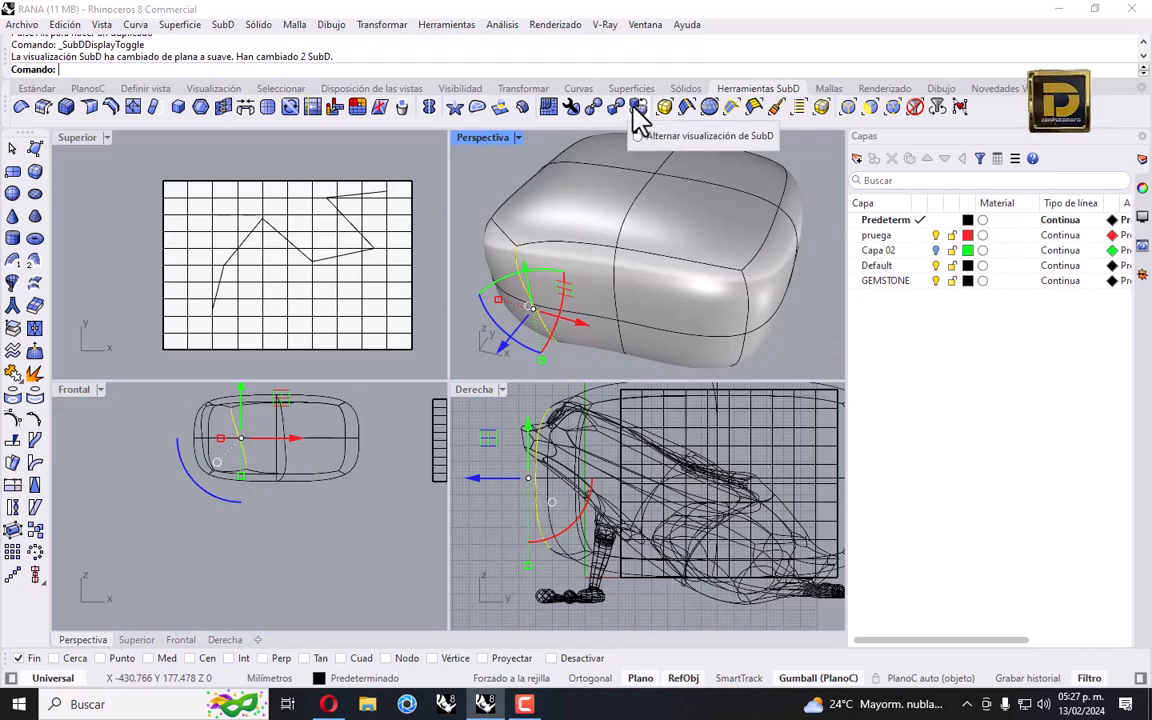
{"action": "right_click_drag", "start_coordinate": [633, 216], "coordinate": [548, 275]}
{"action": "right_click_drag", "start_coordinate": [531, 507], "coordinate": [595, 501]}
{"action": "left_click_drag", "start_coordinate": [556, 471], "coordinate": [534, 473]}
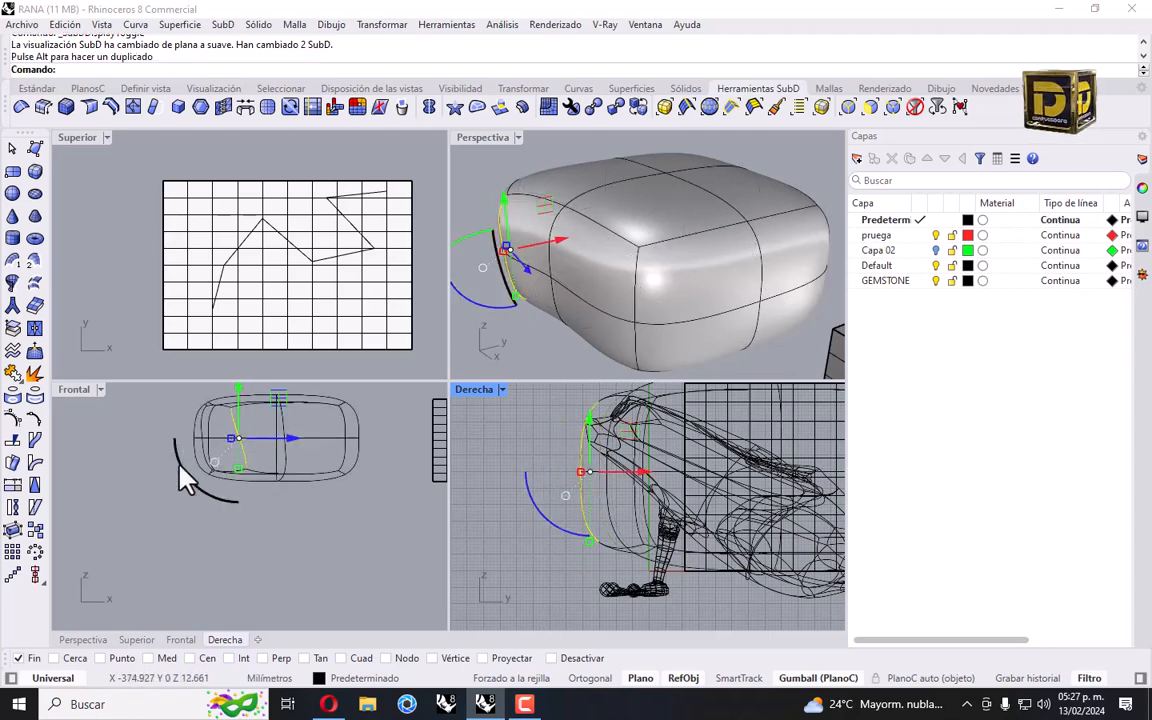
Step: Rotate the selected edge segments in the front view, undo the rotation, and clear the selection
{"action": "left_click_drag", "start_coordinate": [180, 470], "coordinate": [231, 506]}
{"action": "right_click_drag", "start_coordinate": [513, 333], "coordinate": [677, 283]}
{"action": "key", "text": "ctrl+z"}
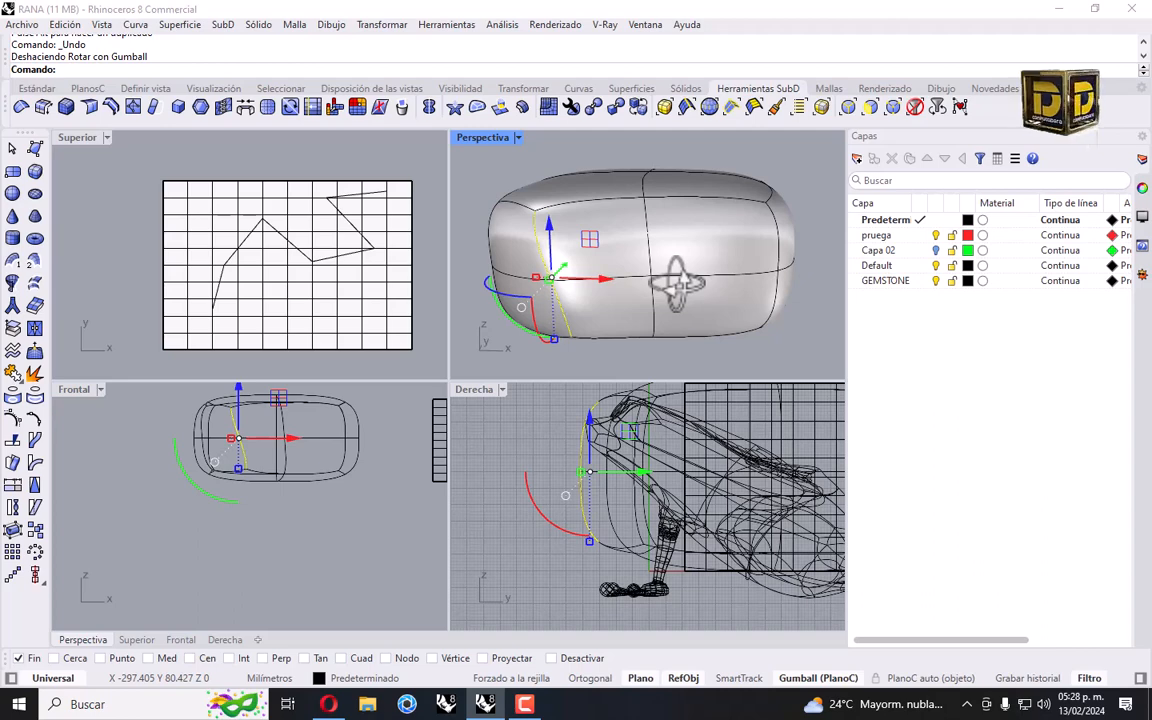
{"action": "key", "text": "Escape"}
Step: Undo the remaining Gumball moves and rotation of the front edge, and the edge's InsertPoint operation on the SubD box
{"action": "scroll", "coordinate": [575, 245], "scroll_direction": "down", "scroll_amount": 8}
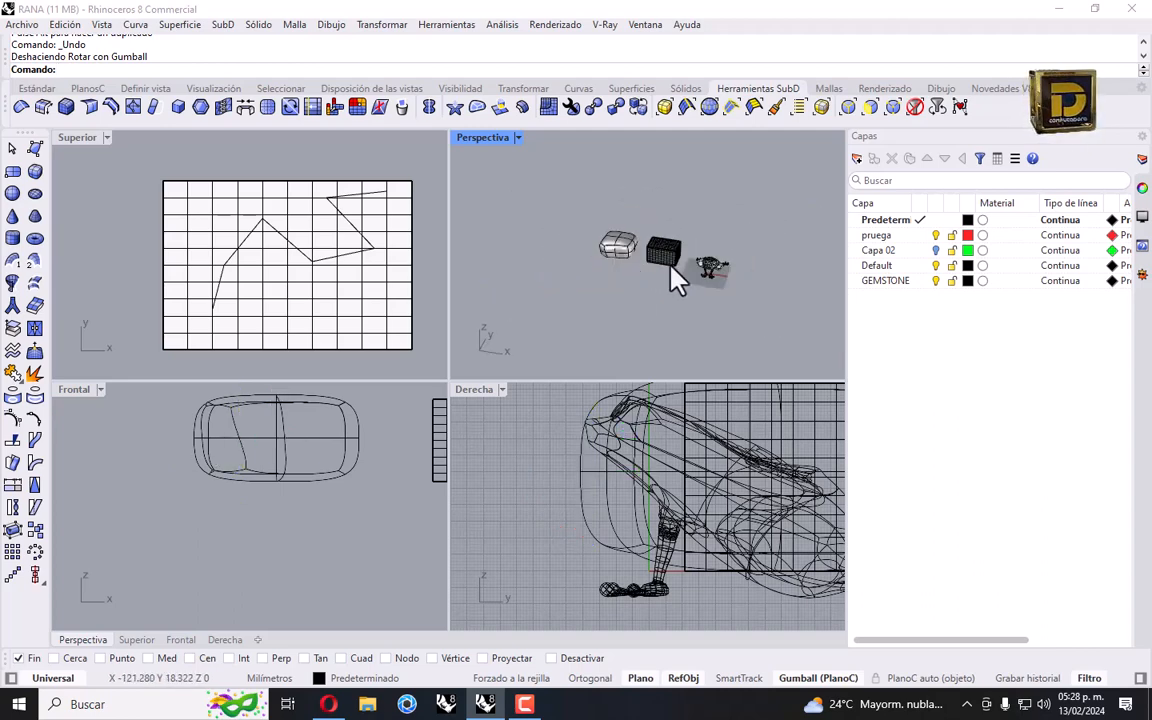
{"action": "scroll", "coordinate": [666, 255], "scroll_direction": "up", "scroll_amount": 6}
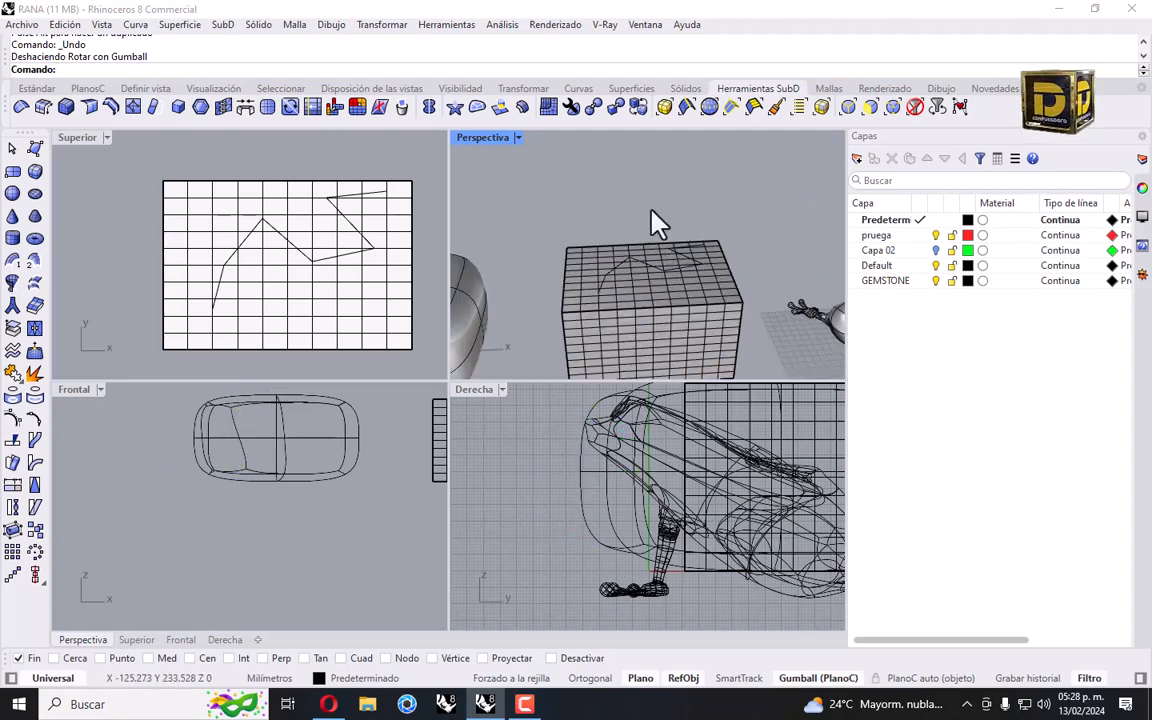
{"action": "key", "text": "ctrl+z"}
{"action": "key", "text": "ctrl+z"}
{"action": "left_click", "coordinate": [200, 560]}
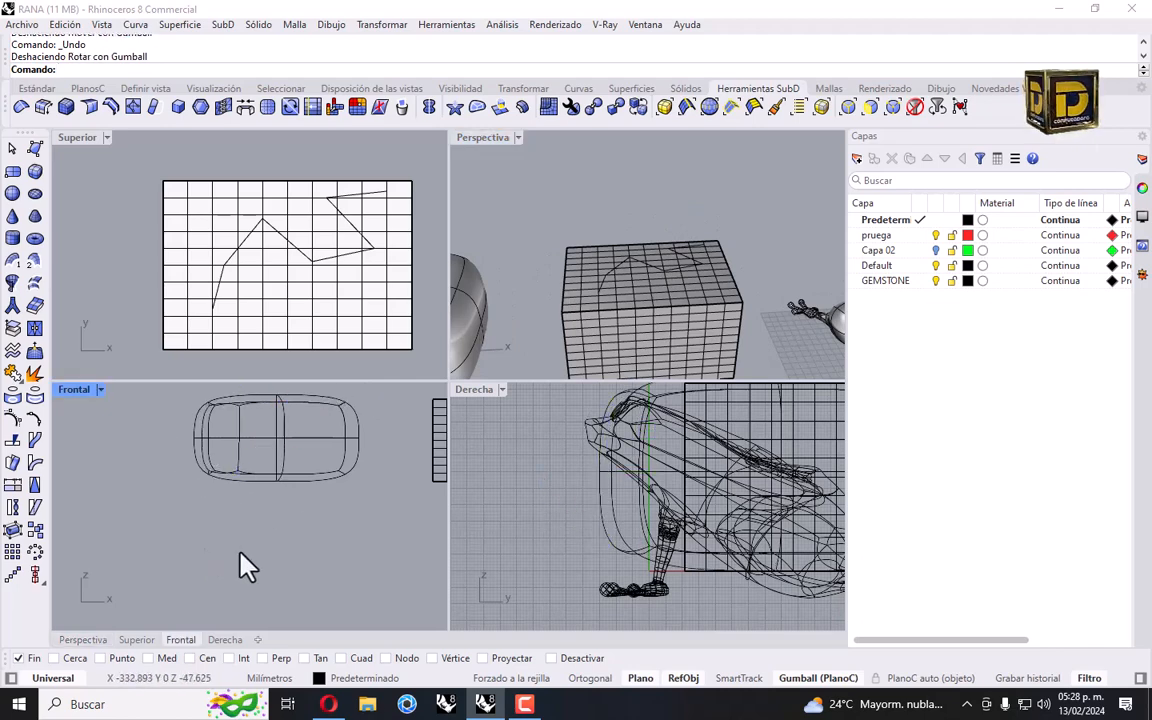
{"action": "key", "text": "ctrl+z"}
{"action": "left_click", "coordinate": [270, 522]}
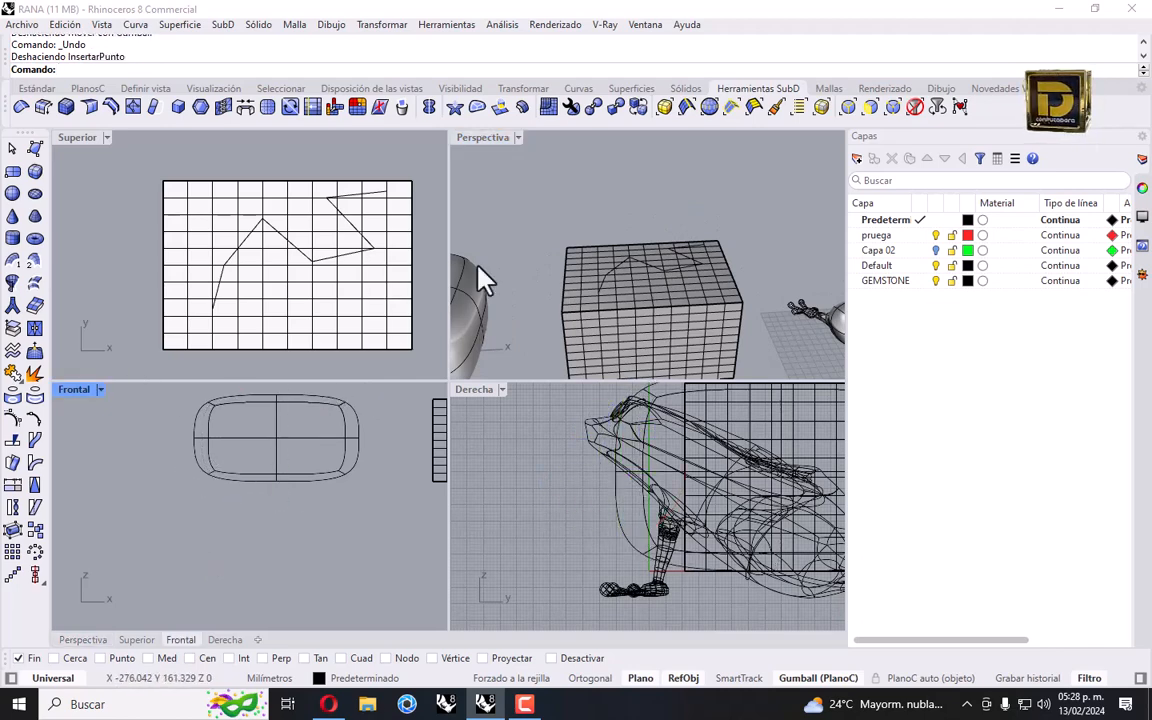
Step: Insert a zigzag edge chain with InsertPoint across the SubD box's top, from its front edge to its back edge
{"action": "scroll", "coordinate": [265, 283], "scroll_direction": "down", "scroll_amount": 10}
{"action": "scroll", "coordinate": [170, 287], "scroll_direction": "up", "scroll_amount": 5}
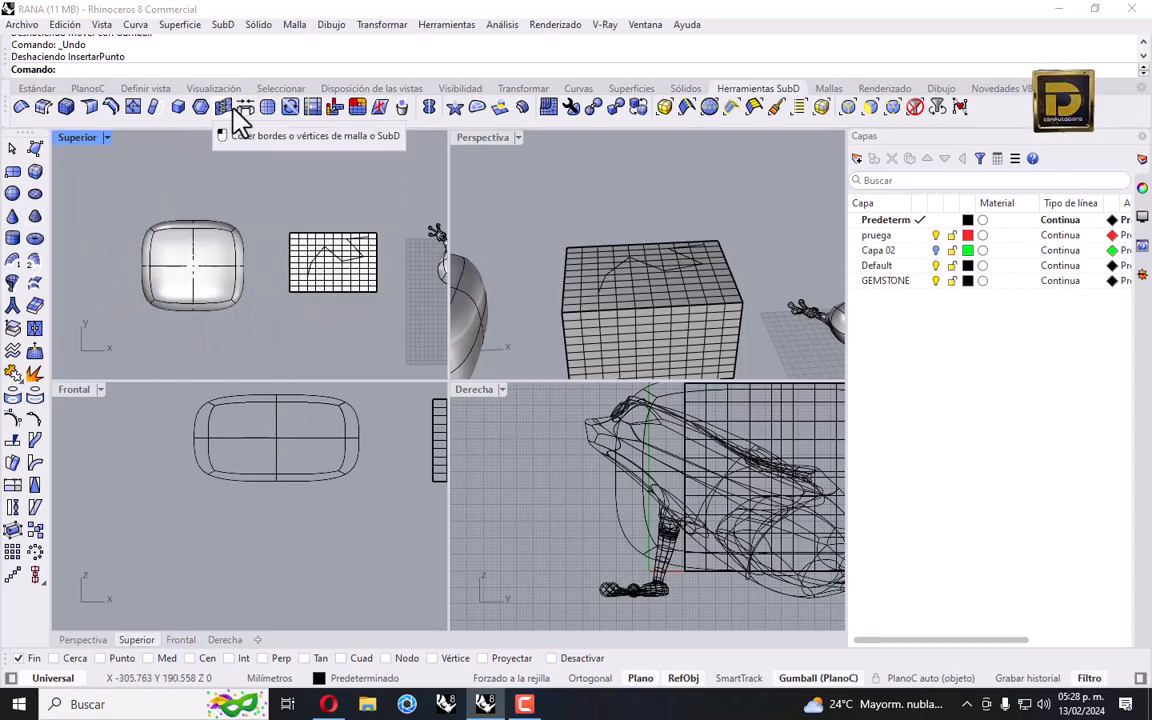
{"action": "type", "text": "InsertarPunto"}
{"action": "key", "text": "Return"}
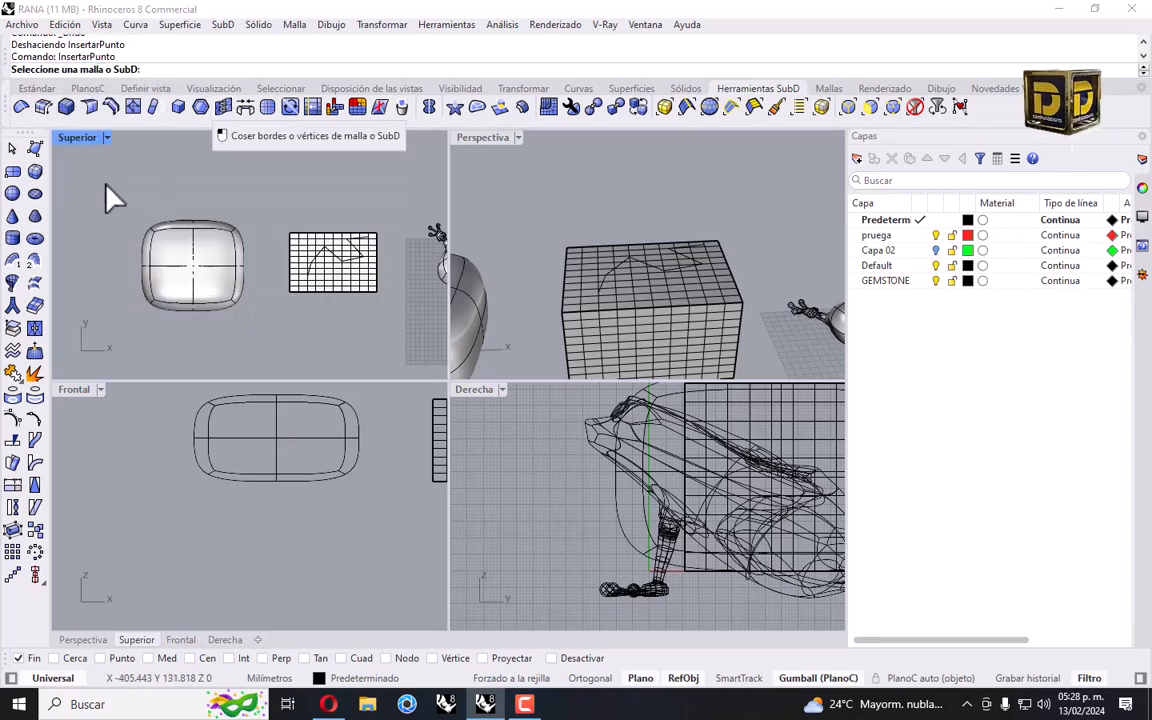
{"action": "left_click", "coordinate": [168, 285]}
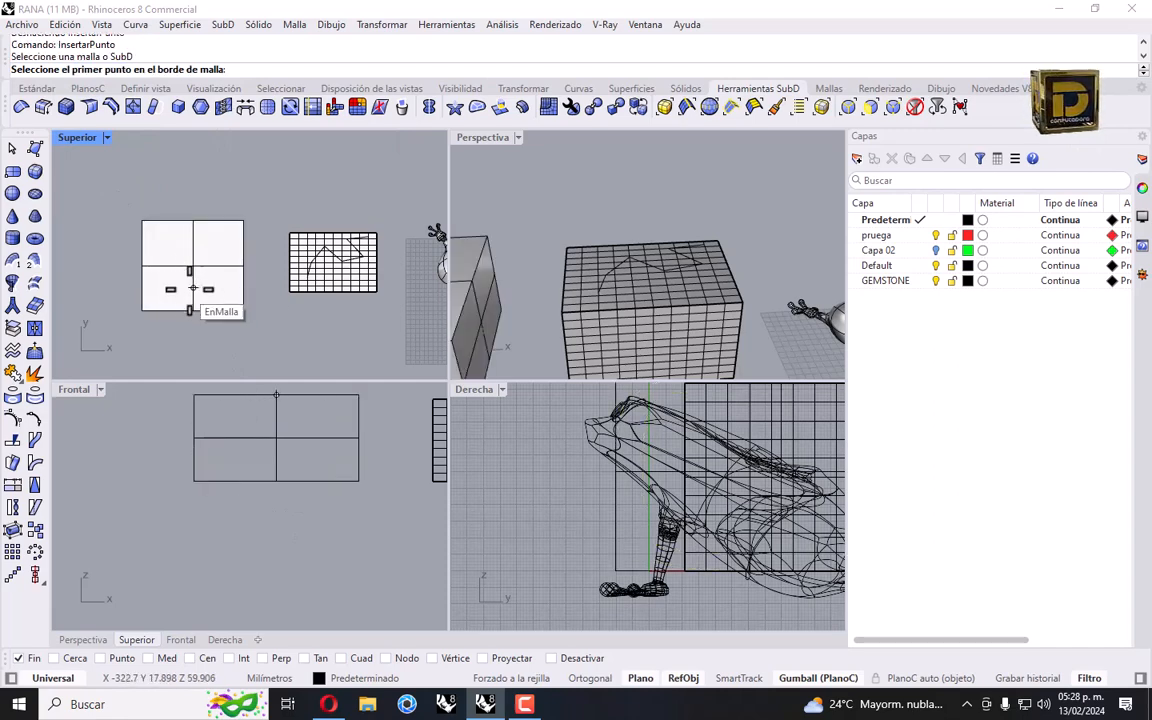
{"action": "scroll", "coordinate": [200, 275], "scroll_direction": "up", "scroll_amount": 2}
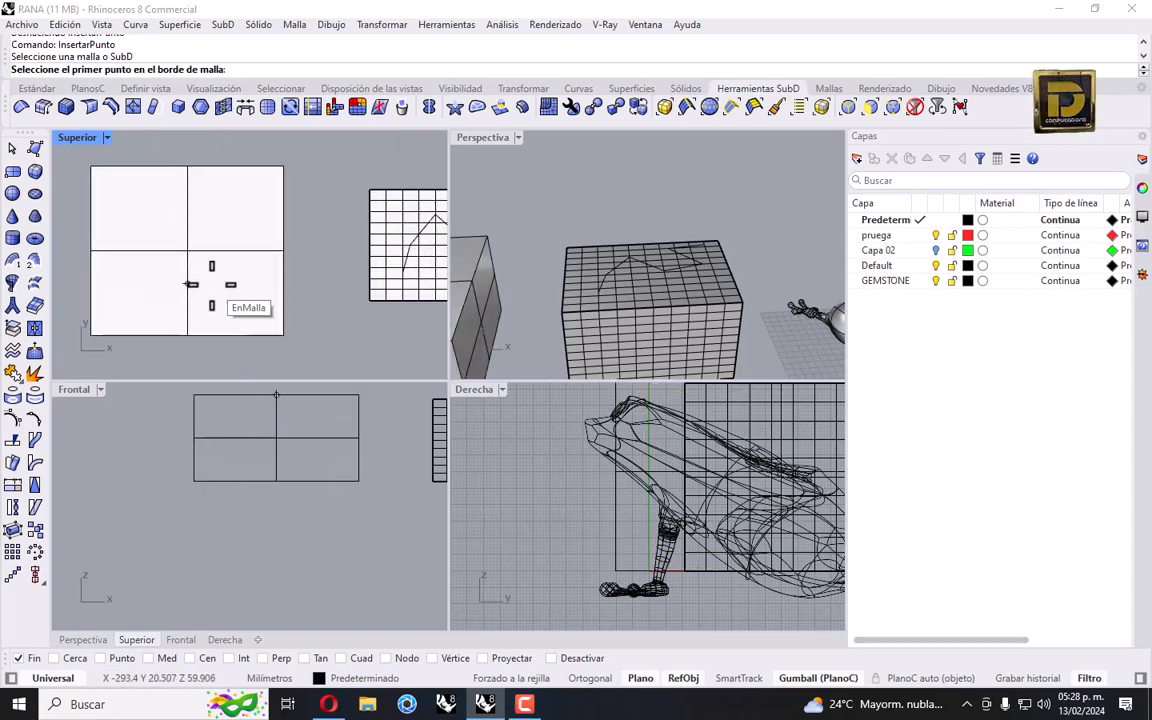
{"action": "left_click", "coordinate": [141, 298]}
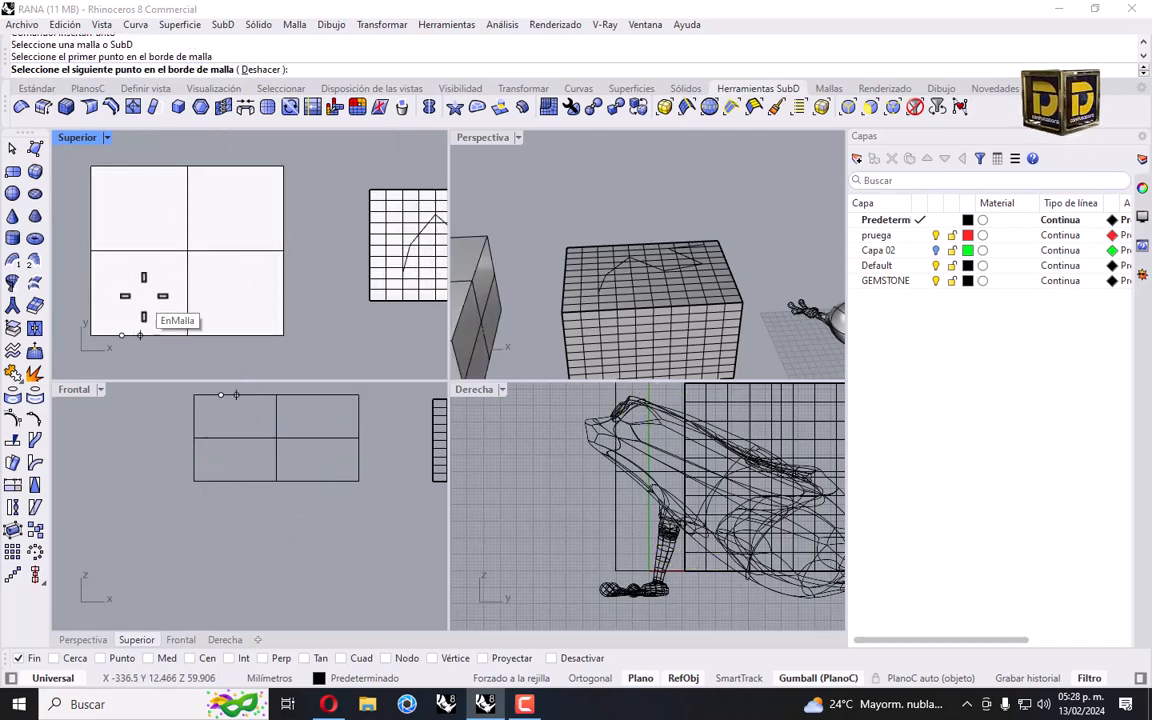
{"action": "left_click", "coordinate": [80, 138]}
{"action": "left_click", "coordinate": [79, 134]}
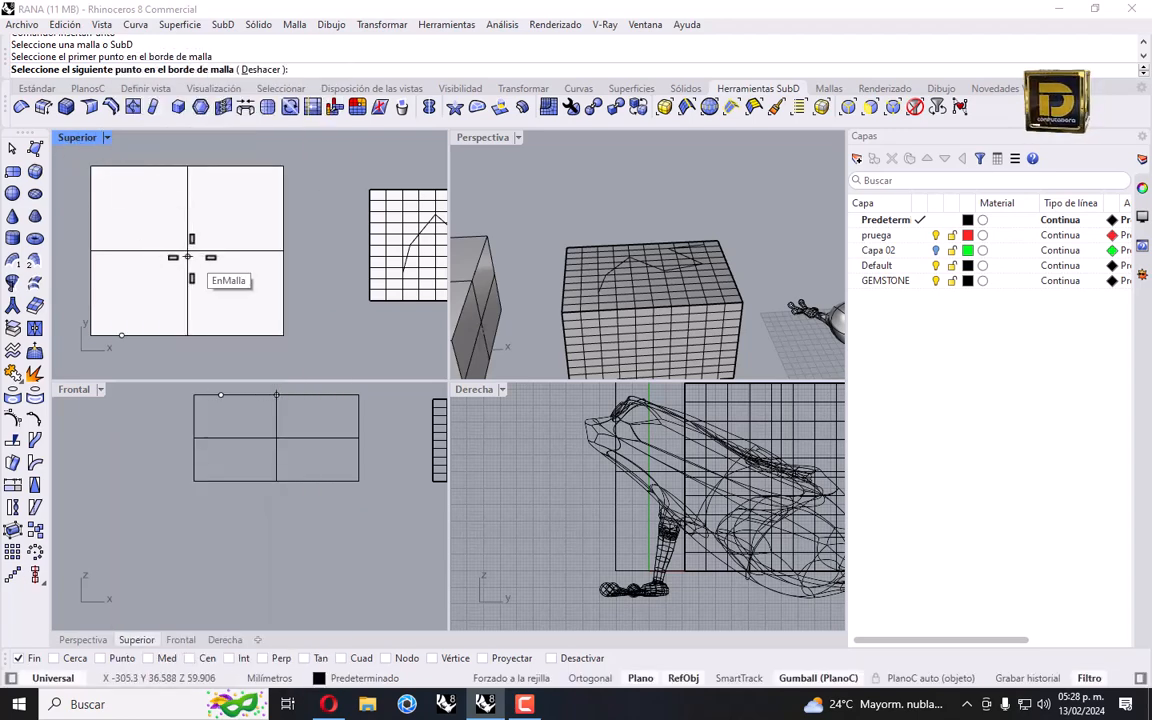
{"action": "left_click", "coordinate": [143, 251]}
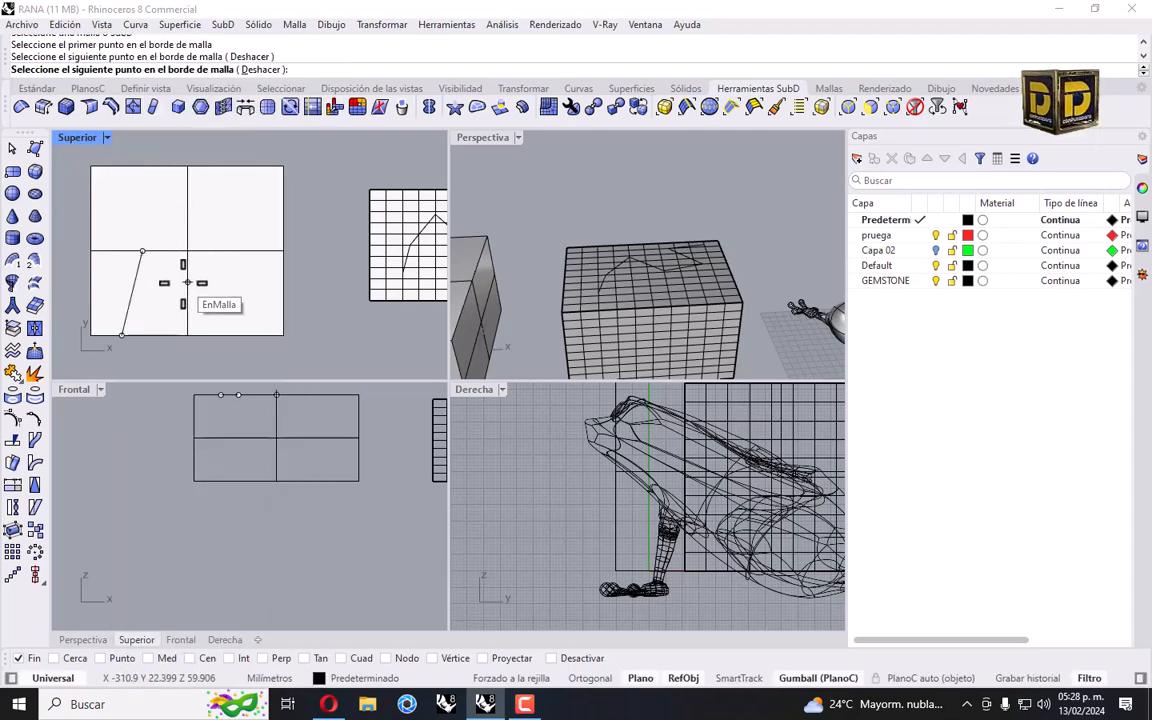
{"action": "left_click", "coordinate": [187, 283]}
{"action": "left_click", "coordinate": [228, 251]}
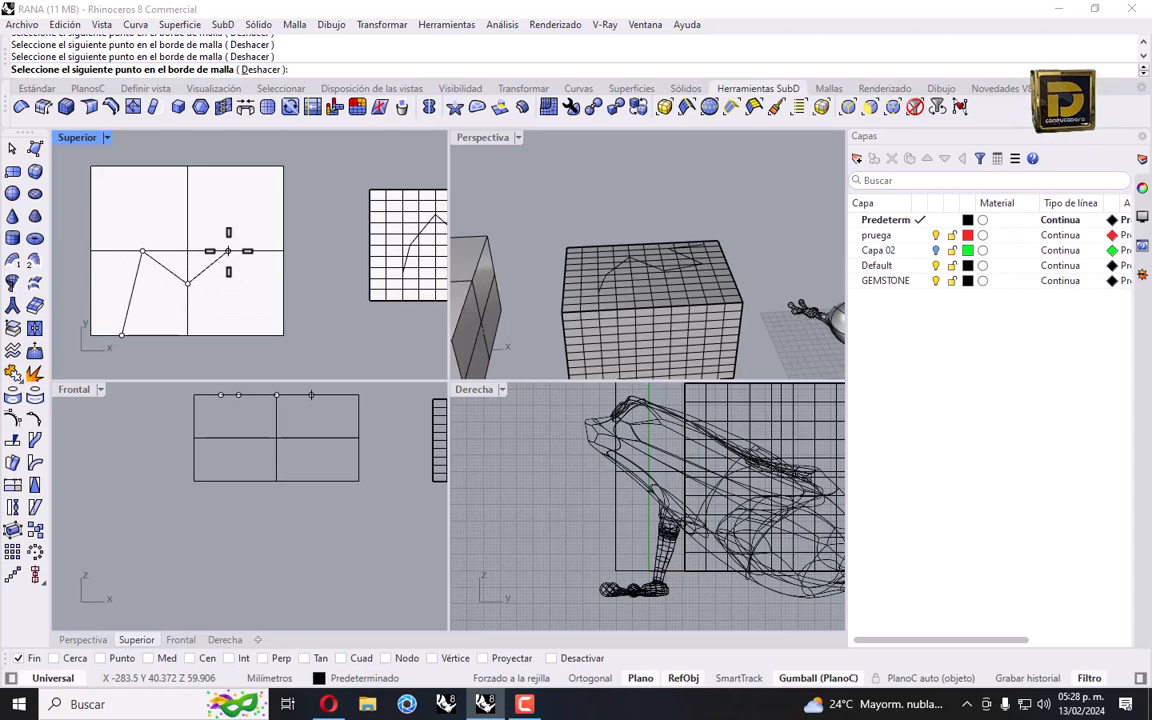
{"action": "left_click", "coordinate": [187, 199]}
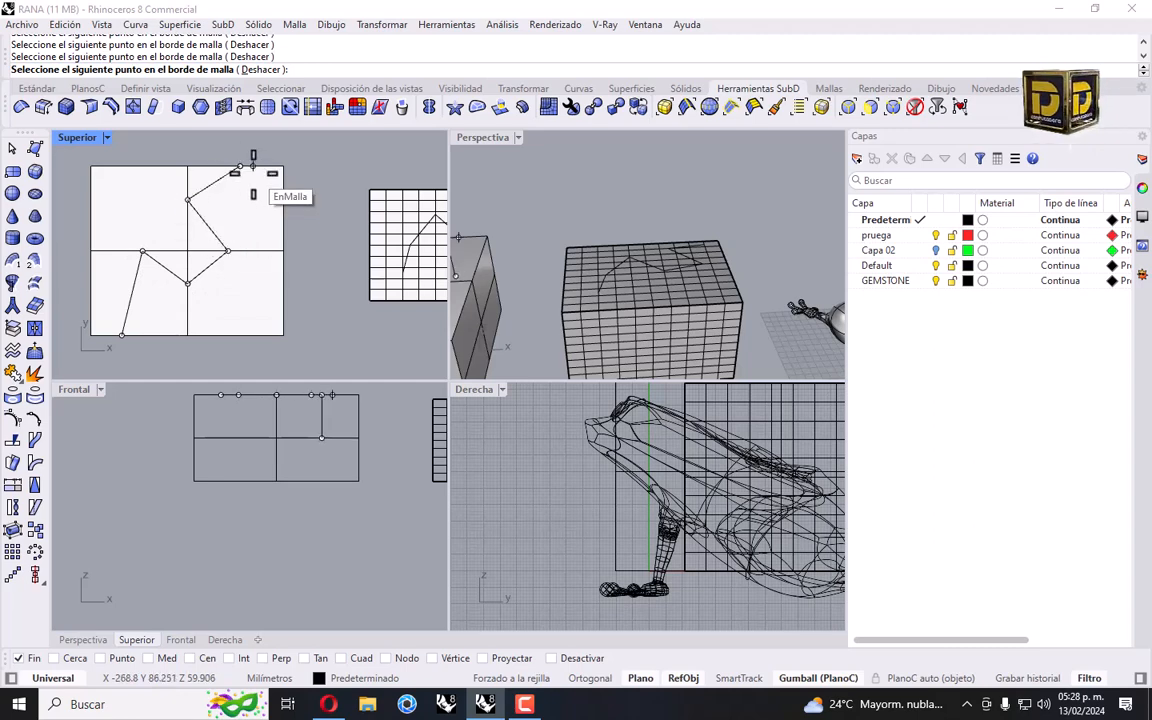
{"action": "left_click", "coordinate": [242, 168]}
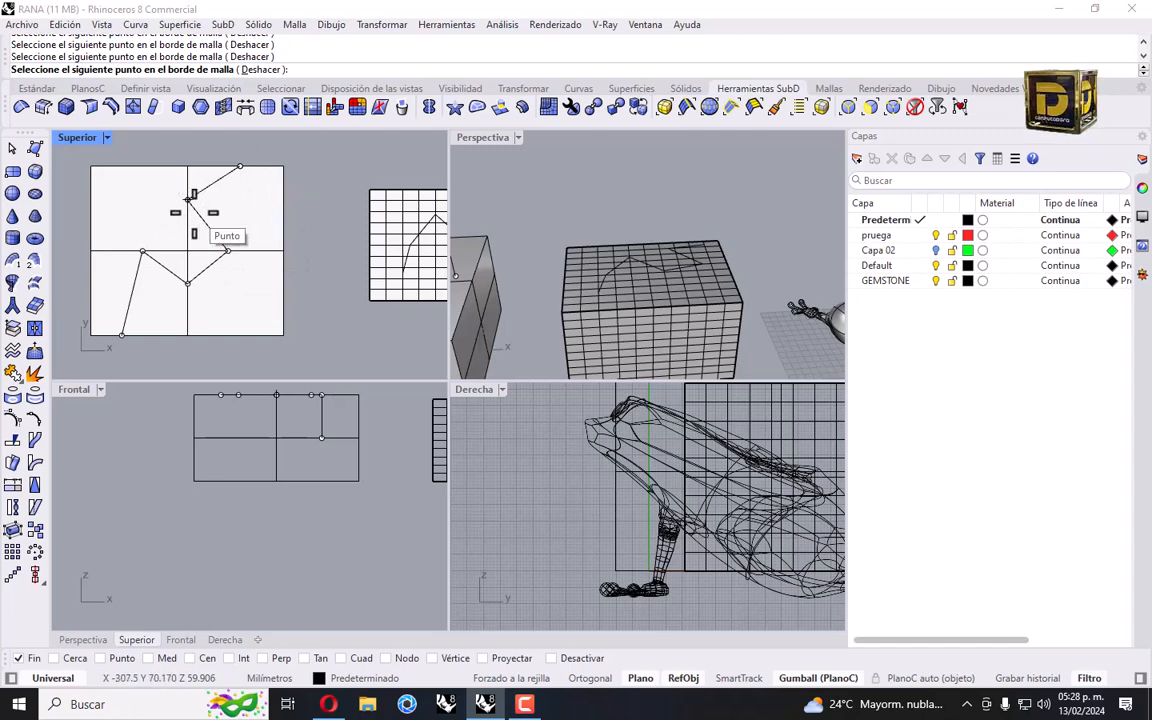
{"action": "left_click", "coordinate": [187, 200]}
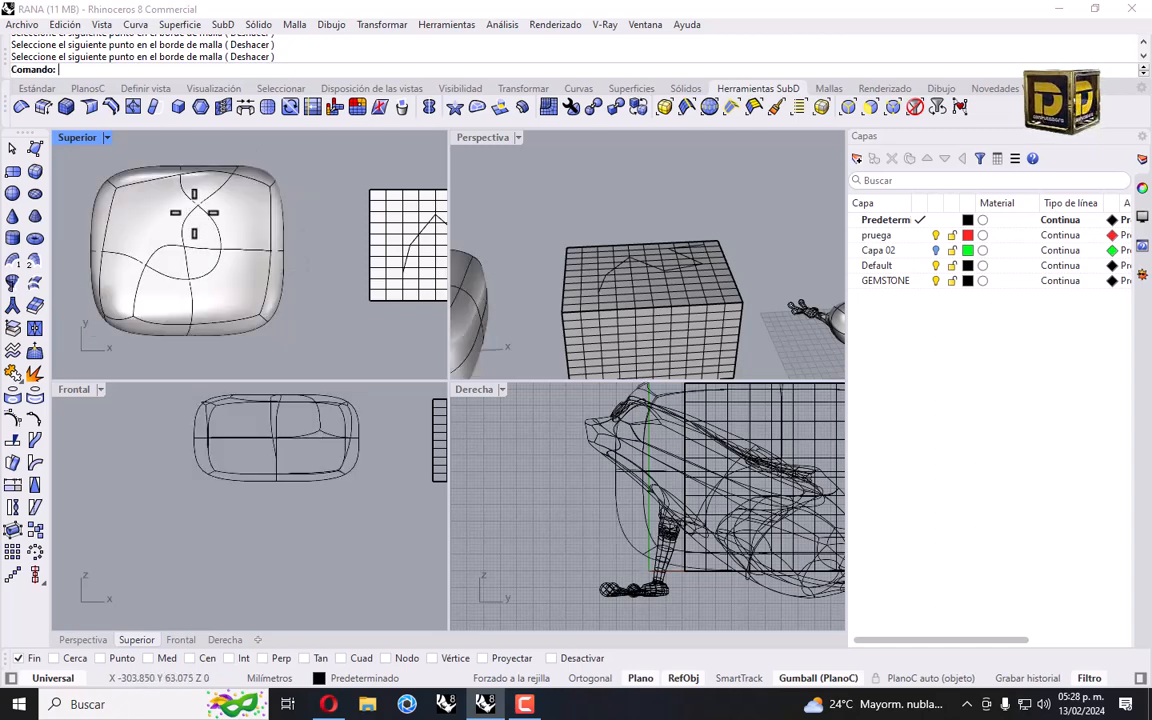
Step: Select segments of the zigzag edge chain, raise them with the Gumball, and undo both the raise and the edge insertion
{"action": "left_click", "coordinate": [126, 262]}
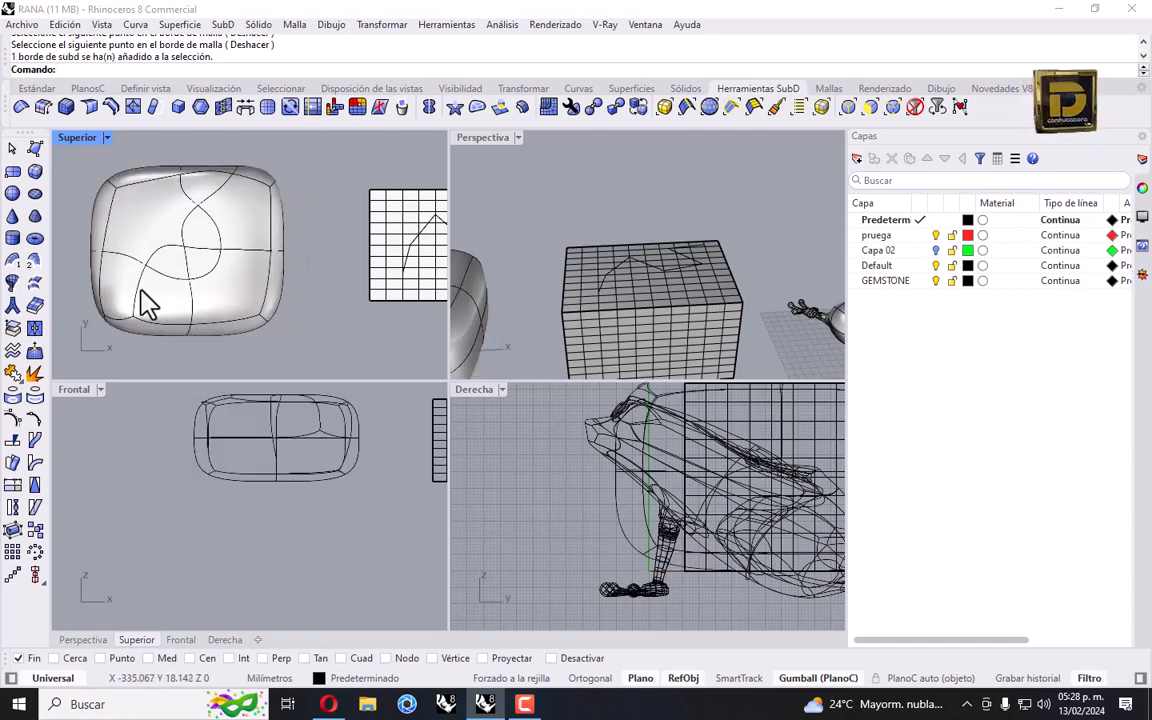
{"action": "left_click", "coordinate": [216, 236], "text": "shift"}
{"action": "scroll", "coordinate": [275, 415], "scroll_direction": "up", "scroll_amount": 2}
{"action": "right_click_drag", "start_coordinate": [304, 453], "coordinate": [309, 567]}
{"action": "left_click_drag", "start_coordinate": [265, 460], "coordinate": [264, 429]}
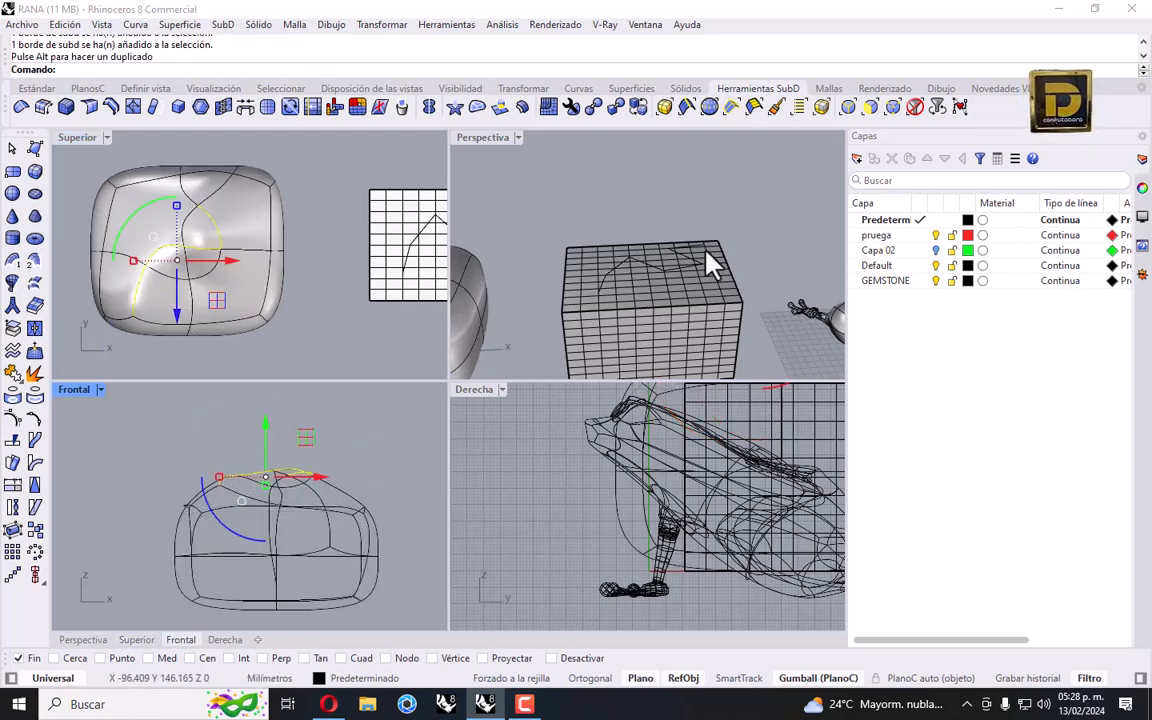
{"action": "scroll", "coordinate": [706, 250], "scroll_direction": "down", "scroll_amount": 9}
{"action": "scroll", "coordinate": [648, 228], "scroll_direction": "up", "scroll_amount": 10}
{"action": "right_click_drag", "start_coordinate": [668, 252], "coordinate": [599, 193]}
{"action": "key", "text": "ctrl+z"}
{"action": "key", "text": "ctrl+z"}
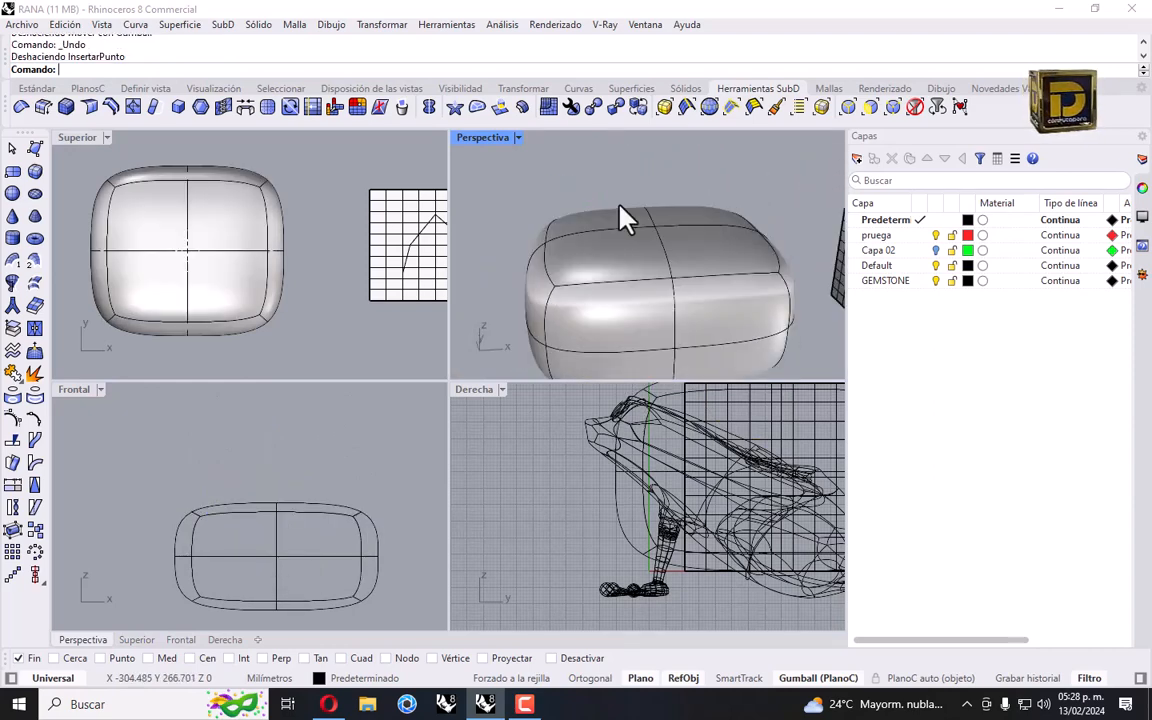
Step: Insert a zigzag edge chain with InsertPoint across the SubD box's top, from its back edge through both sides to its front edge
{"action": "right_click", "coordinate": [355, 206]}
{"action": "scroll", "coordinate": [309, 244], "scroll_direction": "down", "scroll_amount": 4}
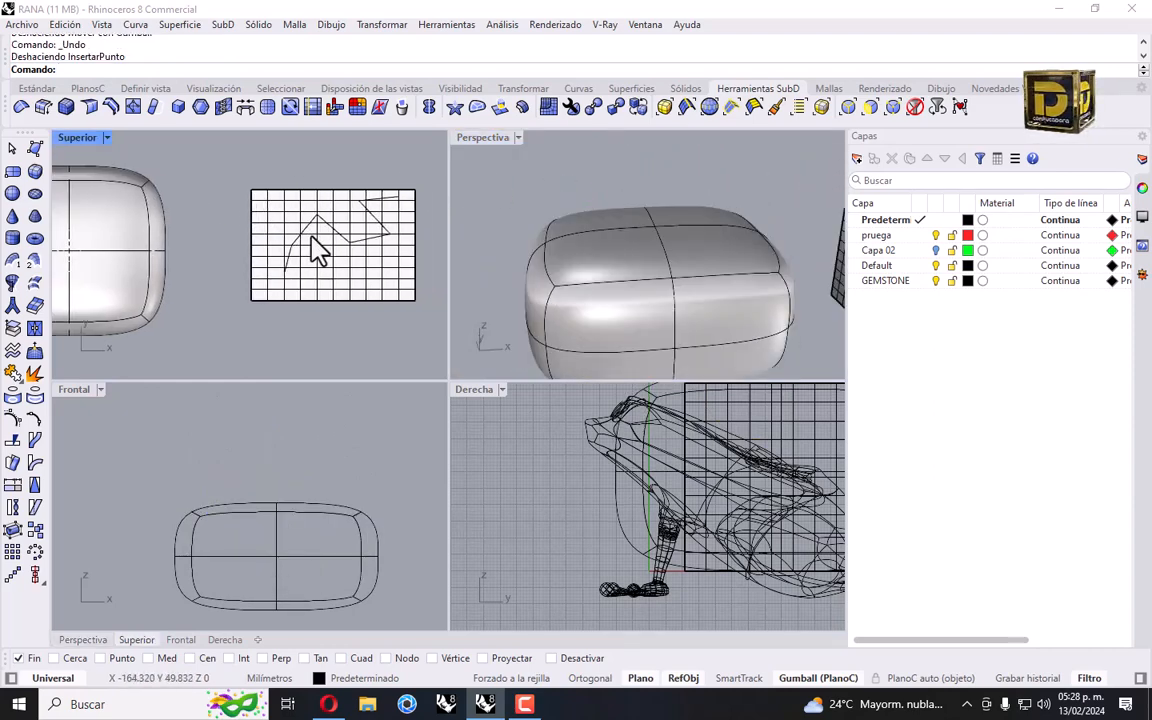
{"action": "left_click", "coordinate": [184, 270]}
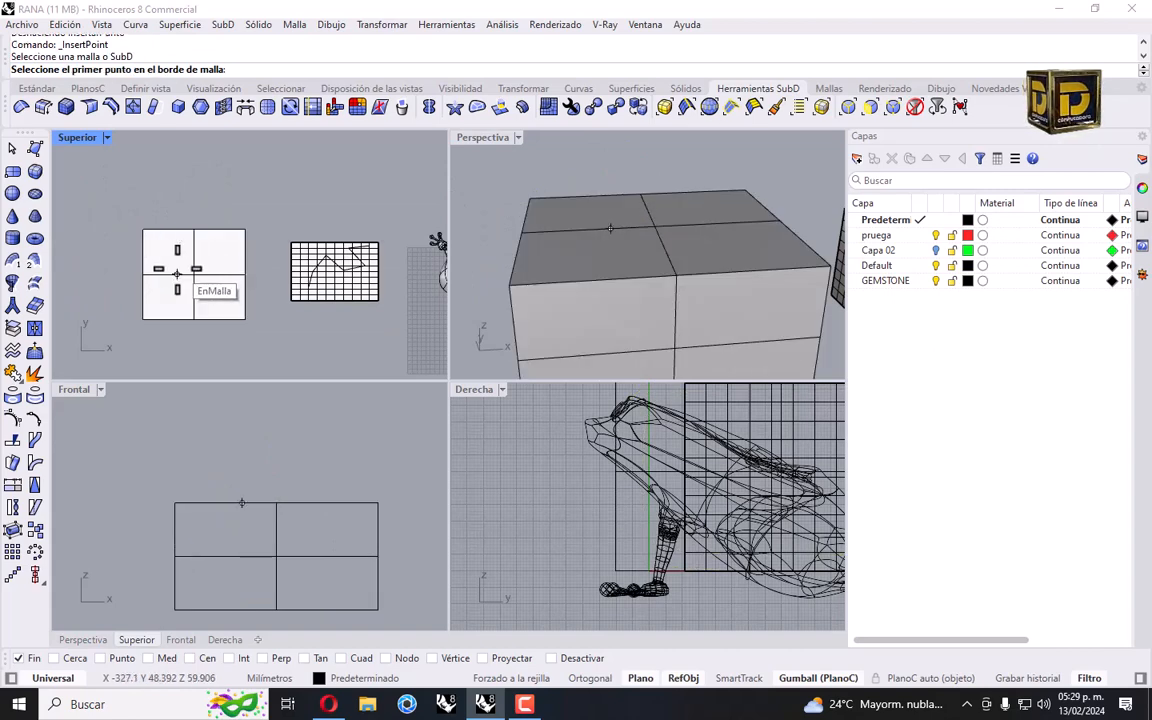
{"action": "scroll", "coordinate": [204, 260], "scroll_direction": "up", "scroll_amount": 3}
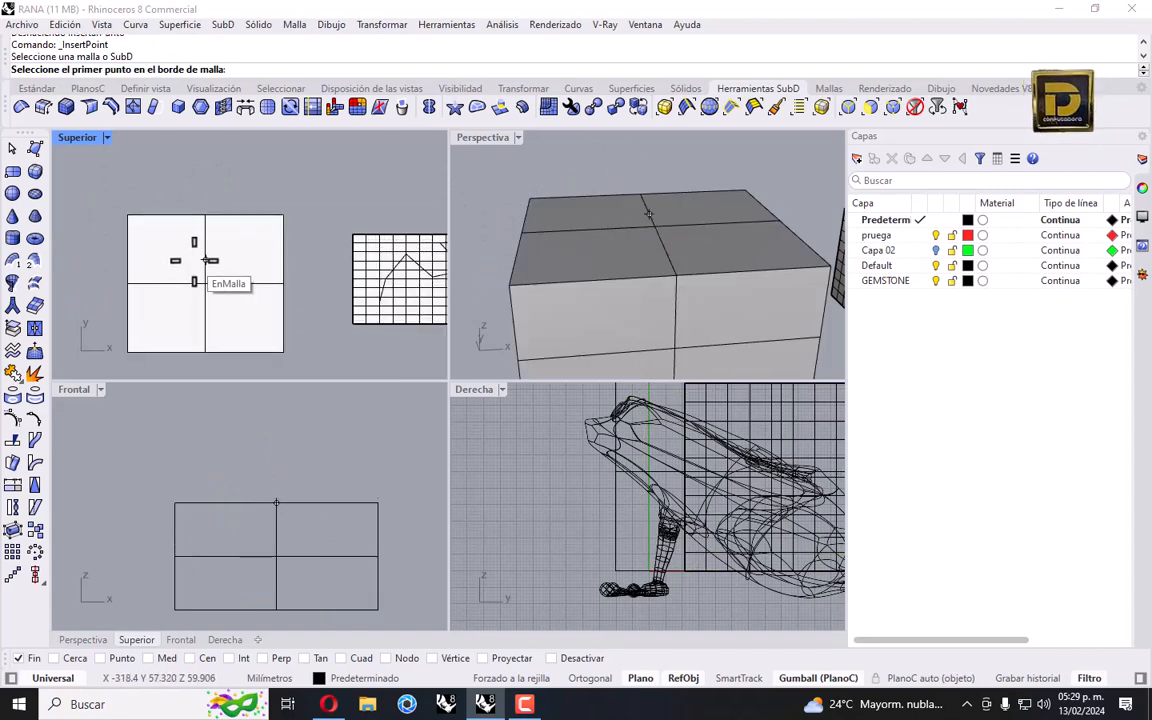
{"action": "left_click", "coordinate": [171, 214]}
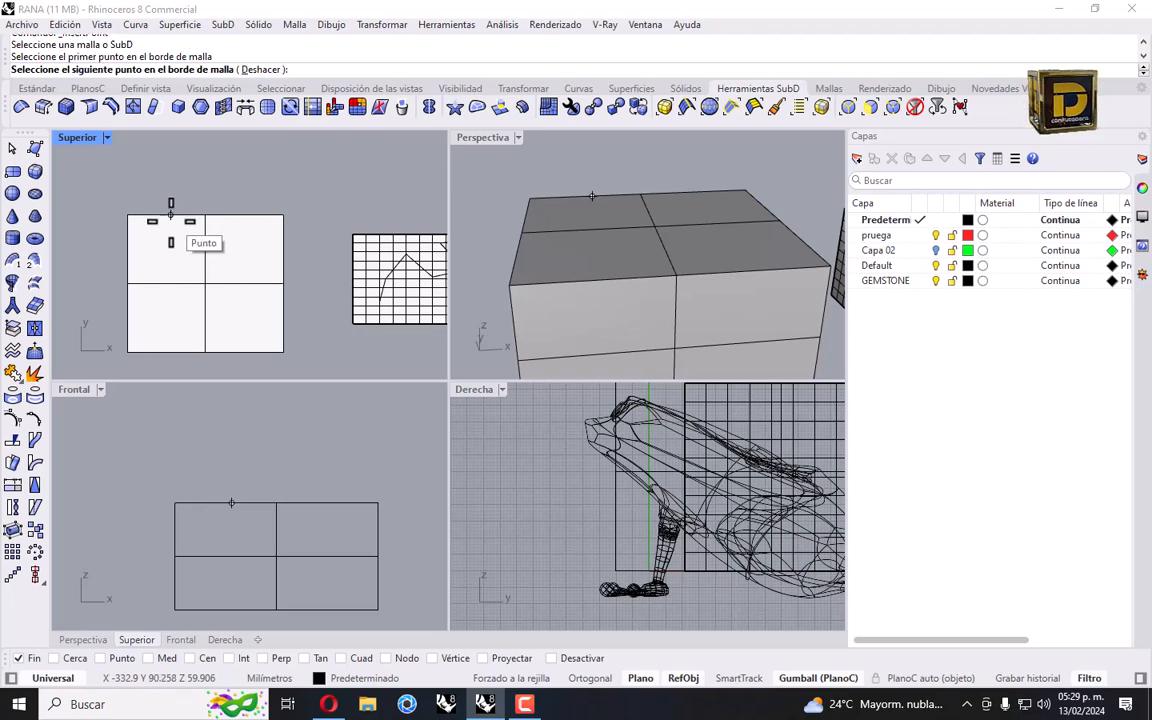
{"action": "left_click", "coordinate": [128, 252]}
{"action": "left_click", "coordinate": [165, 283]}
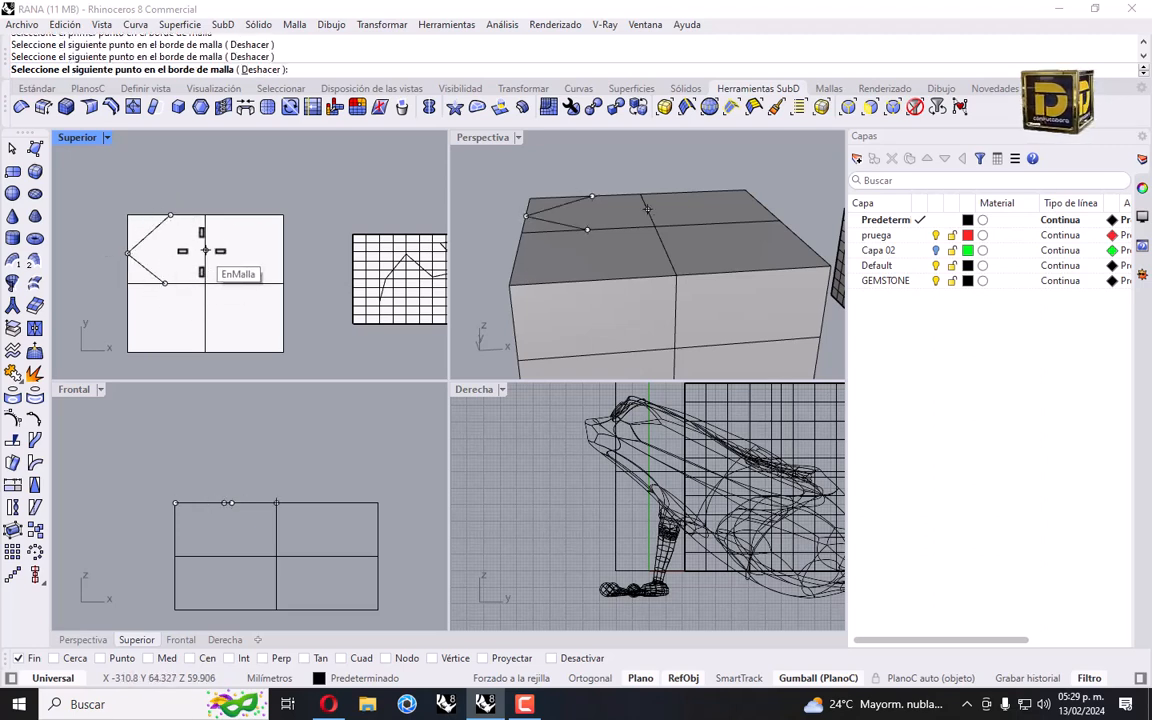
{"action": "left_click", "coordinate": [206, 250]}
{"action": "left_click", "coordinate": [226, 283]}
{"action": "left_click", "coordinate": [283, 264]}
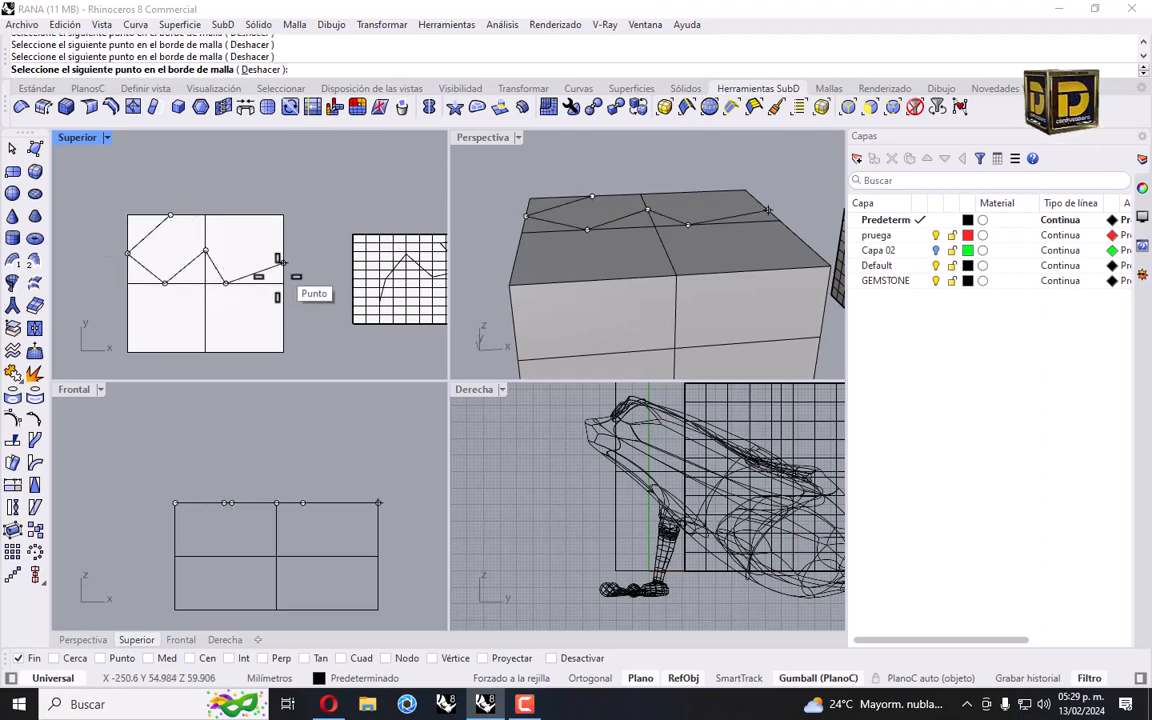
{"action": "left_click", "coordinate": [271, 283]}
{"action": "left_click", "coordinate": [240, 352]}
{"action": "left_click", "coordinate": [206, 331]}
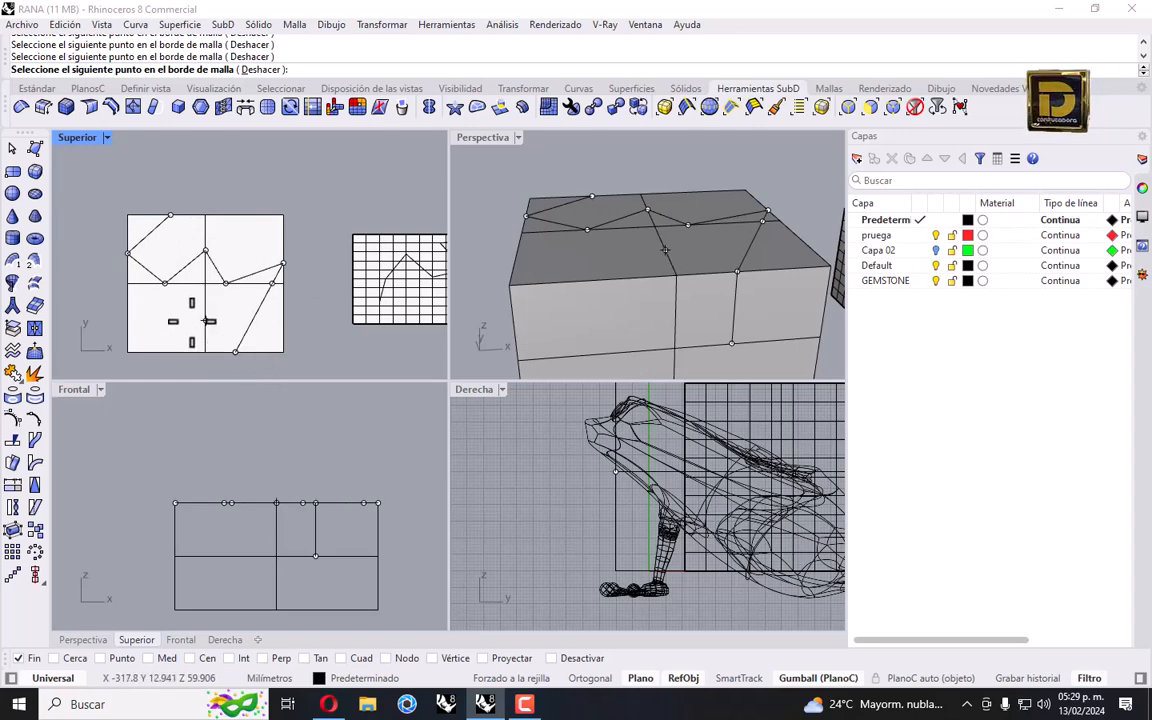
{"action": "key", "text": "Return"}
Step: Undo the zigzag edge insertion on the SubD box and the earlier deletion
{"action": "right_click_drag", "start_coordinate": [300, 235], "coordinate": [190, 235]}
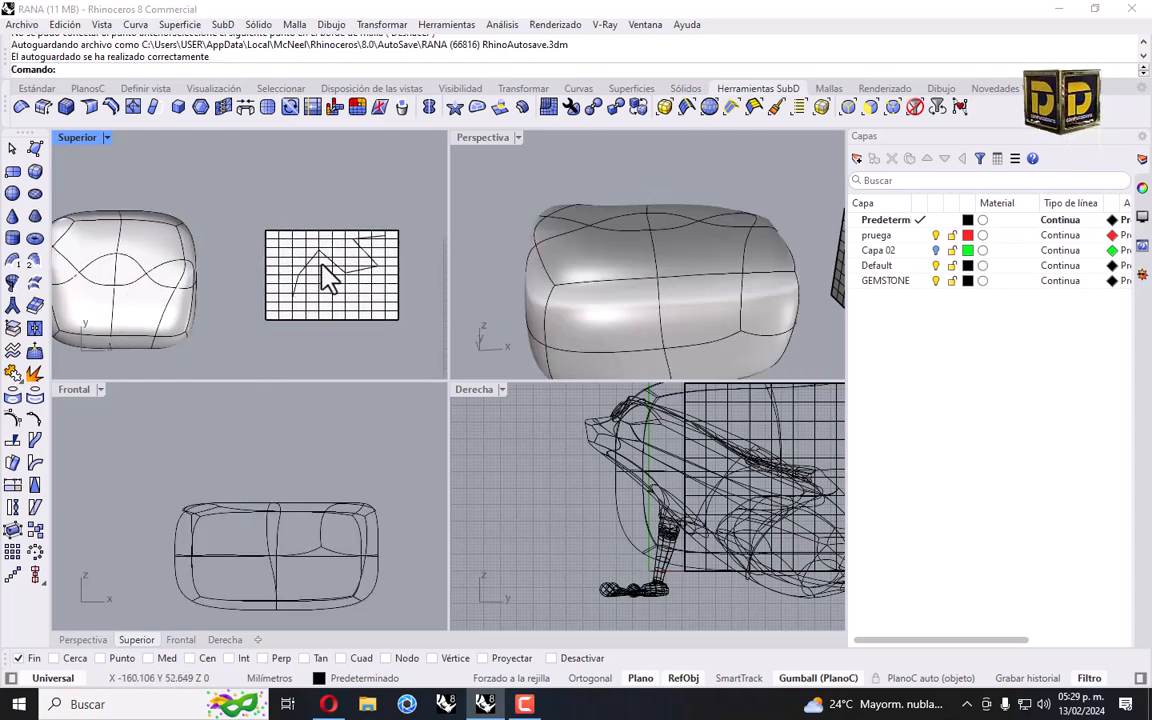
{"action": "scroll", "coordinate": [330, 277], "scroll_direction": "up", "scroll_amount": 5}
{"action": "right_click_drag", "start_coordinate": [342, 275], "coordinate": [249, 283]}
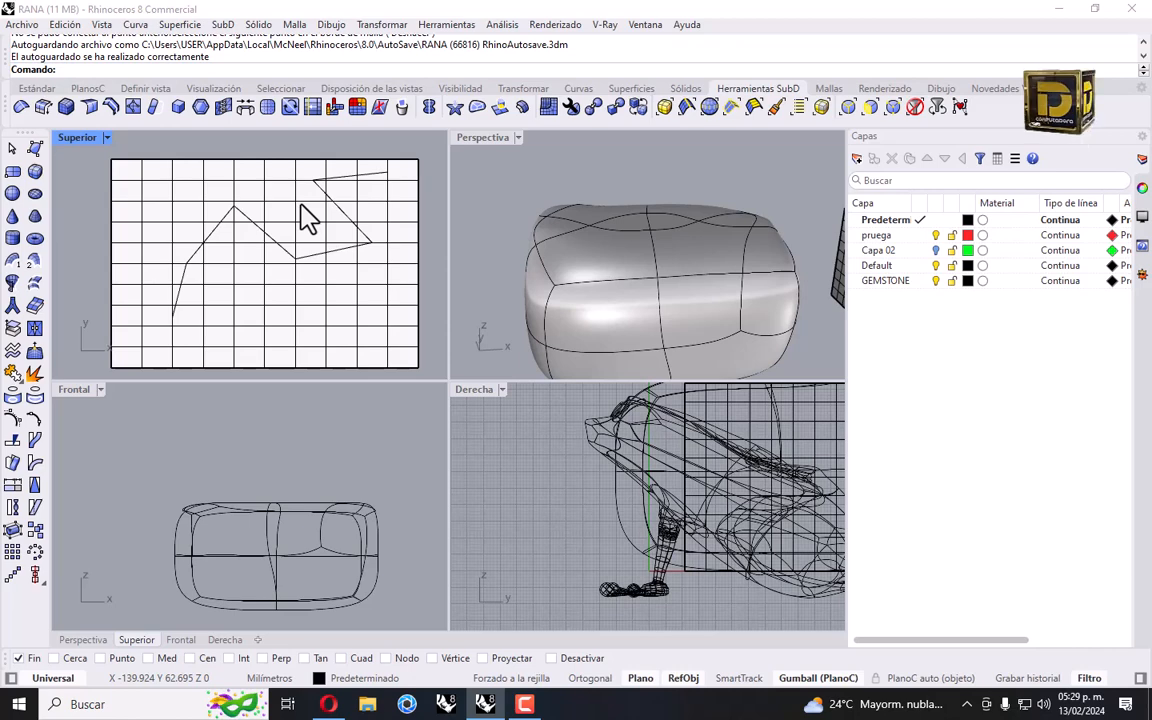
{"action": "key", "text": "ctrl+z"}
{"action": "key", "text": "ctrl+z"}
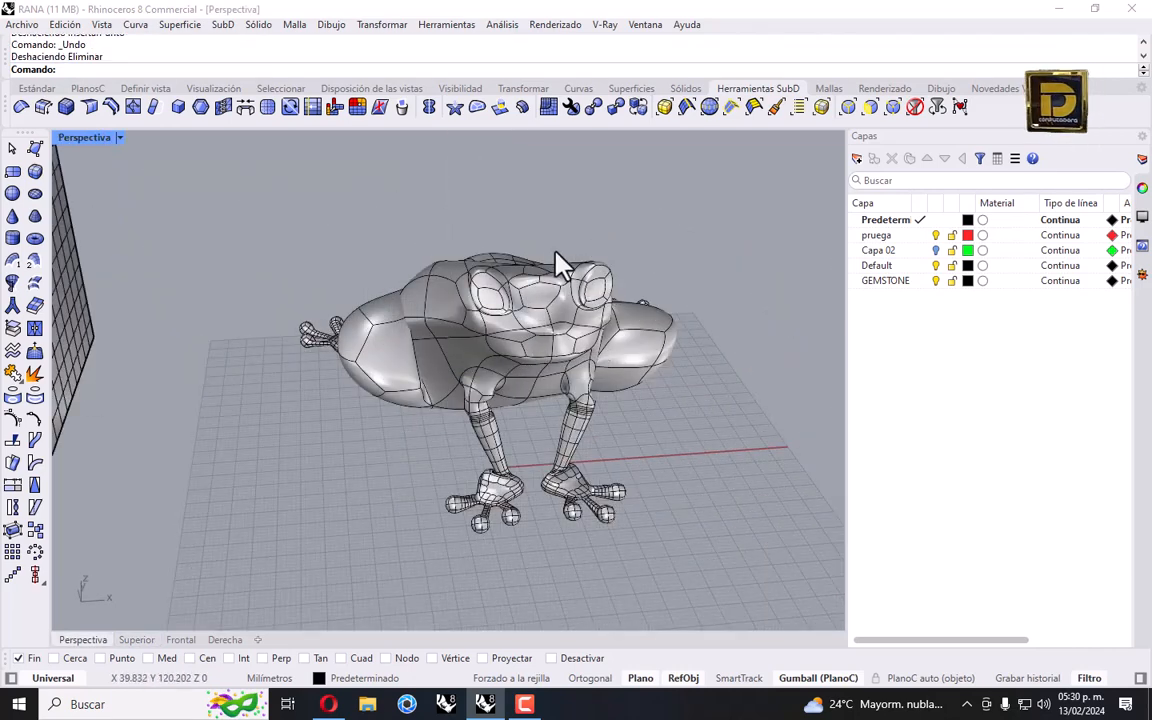
Step: Start InsertPoint on the frog's SubD and place an edge across a face in the middle of its front leg
{"action": "left_click", "coordinate": [133, 108]}
{"action": "scroll", "coordinate": [520, 445], "scroll_direction": "up", "scroll_amount": 4}
{"action": "scroll", "coordinate": [478, 458], "scroll_direction": "up", "scroll_amount": 4}
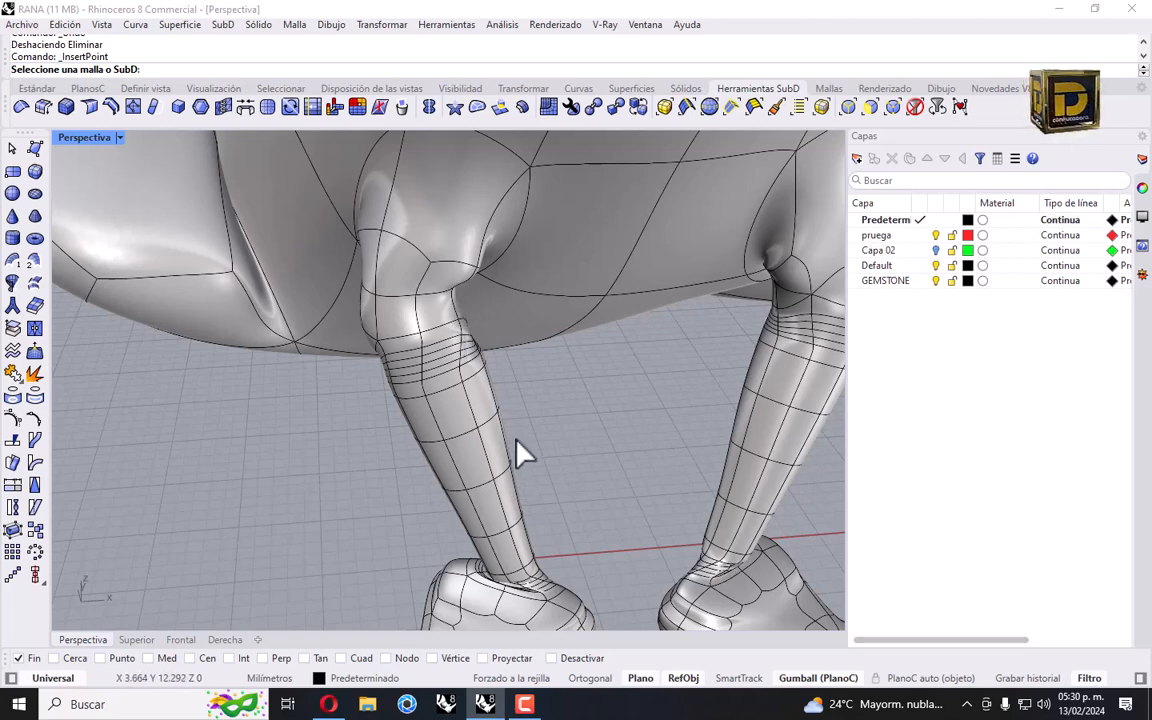
{"action": "scroll", "coordinate": [470, 466], "scroll_direction": "up", "scroll_amount": 3}
{"action": "left_click", "coordinate": [475, 454]}
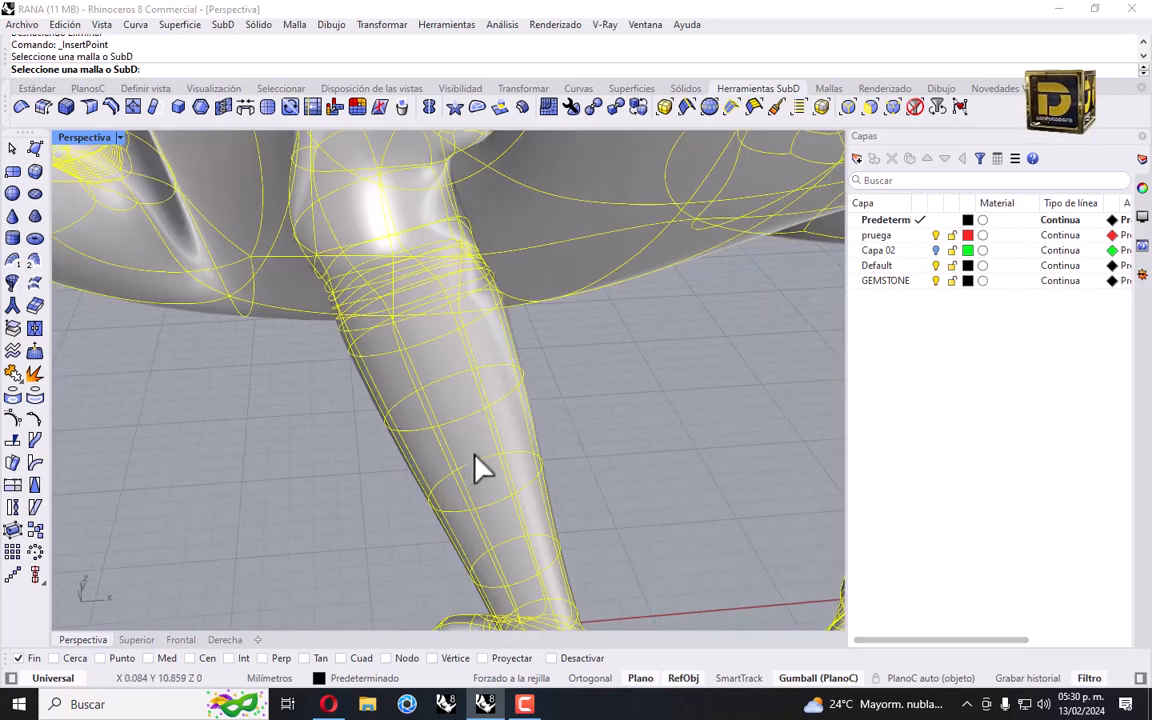
{"action": "left_click", "coordinate": [448, 468]}
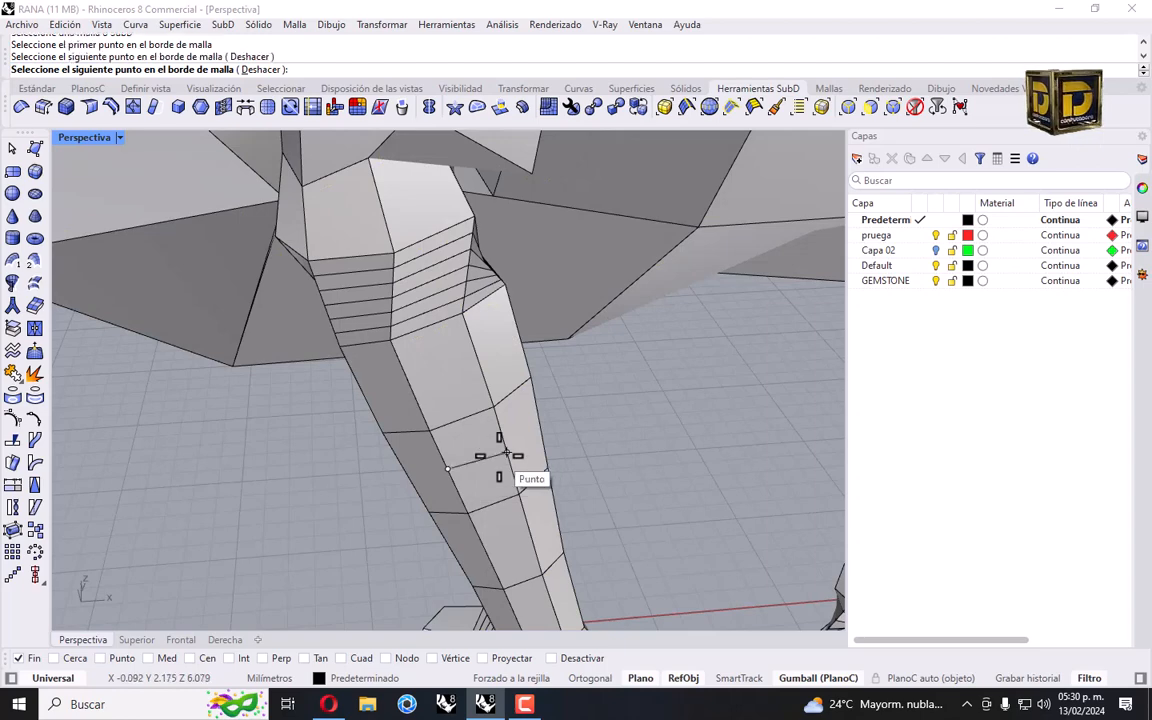
{"action": "left_click", "coordinate": [507, 454]}
Step: Continue the edge chain to the face's lower edge and back to its side, finish it, and undo the insertion on the leg
{"action": "scroll", "coordinate": [500, 478], "scroll_direction": "up", "scroll_amount": 3}
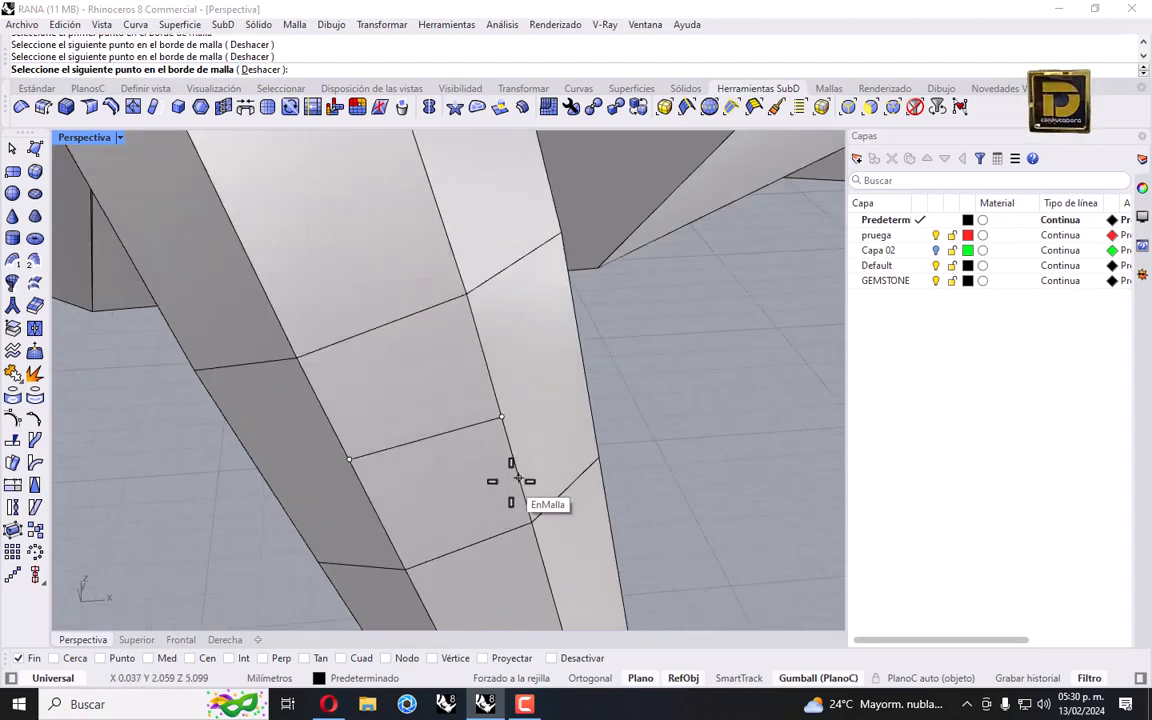
{"action": "left_click", "coordinate": [472, 543]}
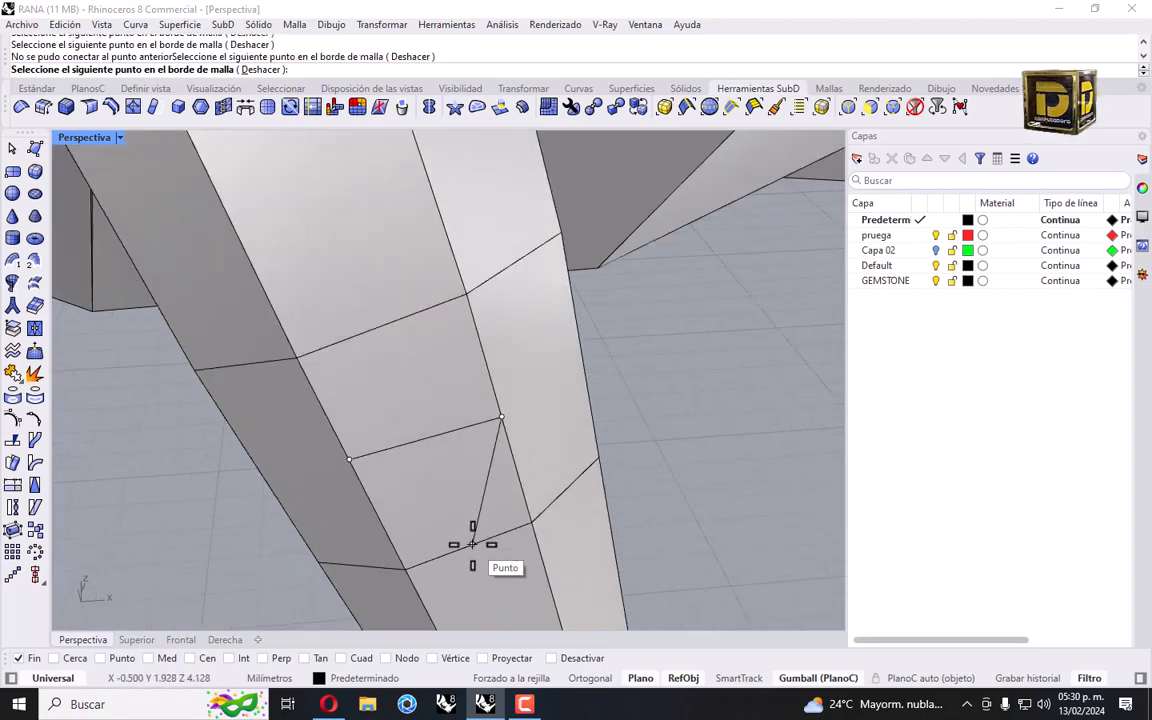
{"action": "left_click", "coordinate": [371, 510]}
{"action": "left_click", "coordinate": [406, 516]}
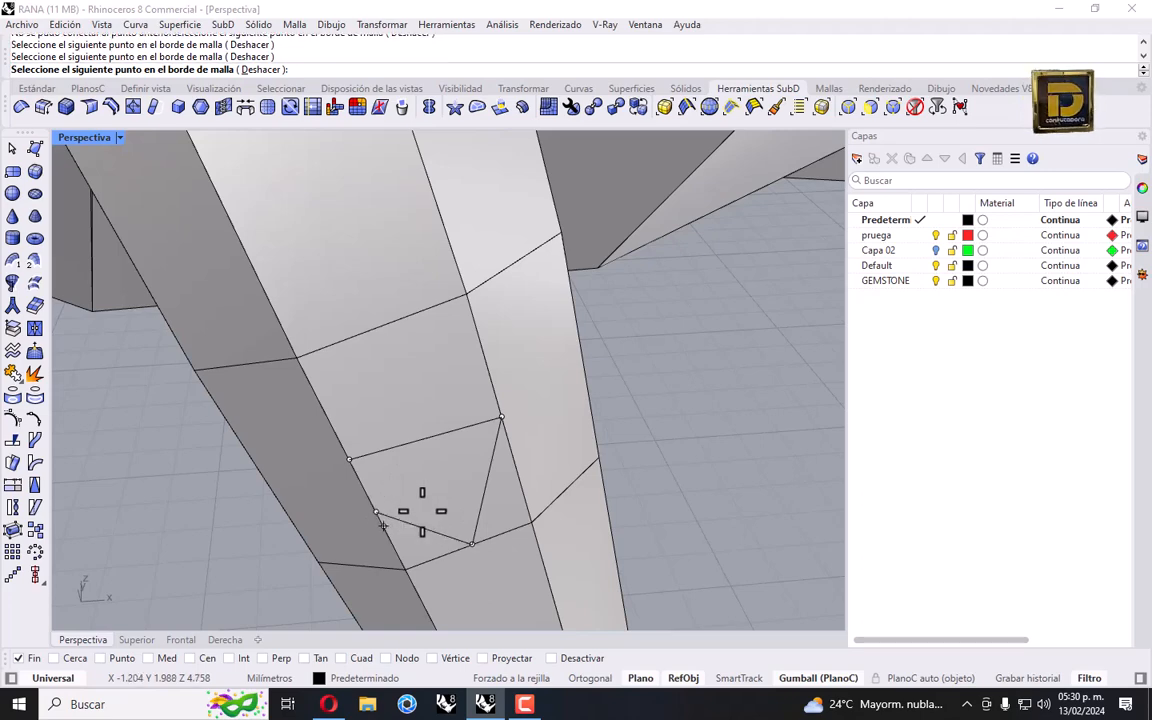
{"action": "key", "text": "Return"}
{"action": "left_click", "coordinate": [474, 470]}
{"action": "left_click", "coordinate": [628, 405]}
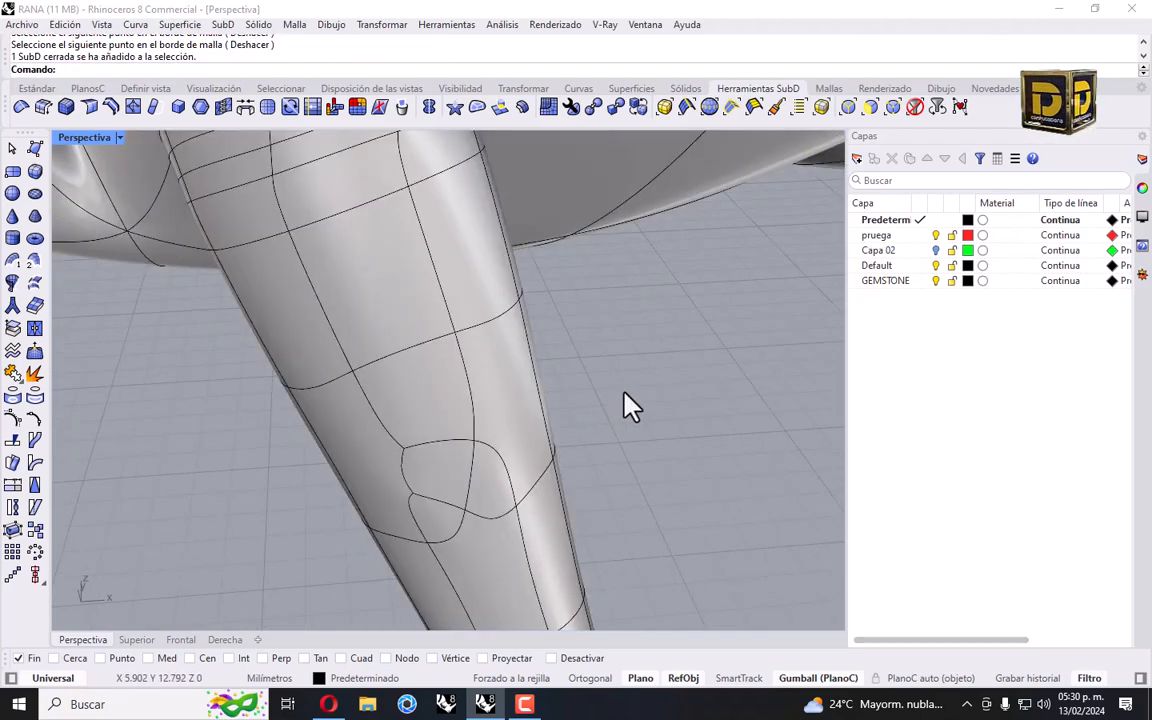
{"action": "key", "text": "ctrl+z"}
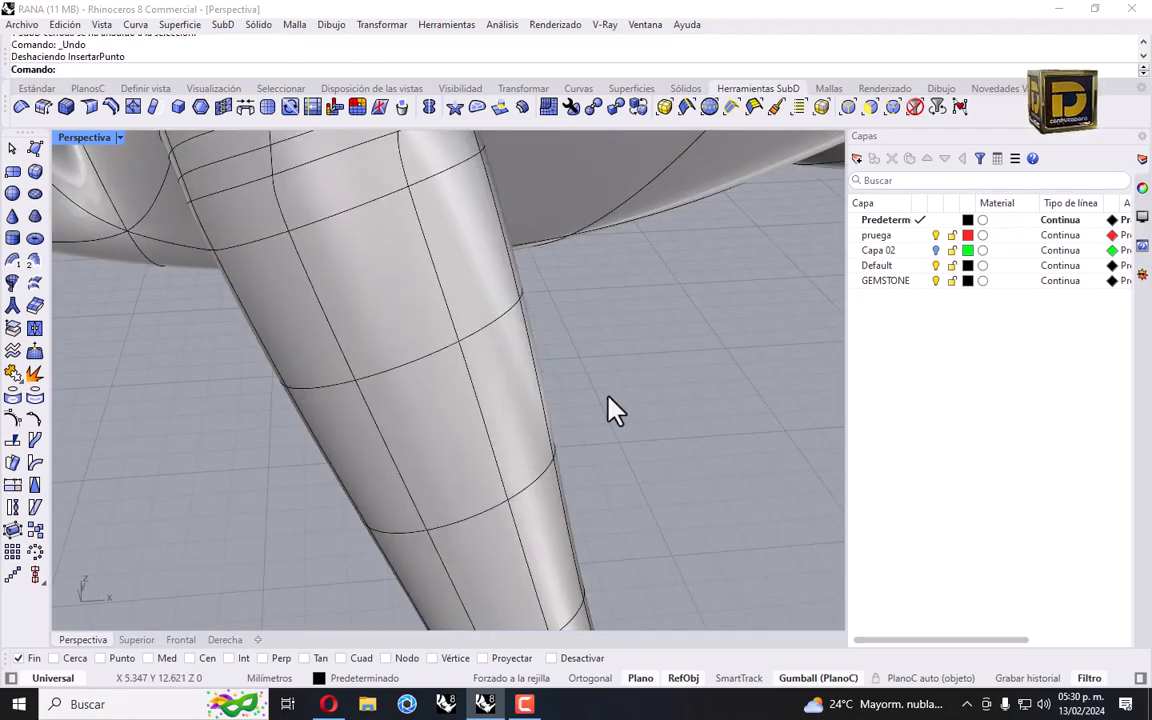
Step: Insert a single edge with InsertPoint between the two long edges of a face on the frog's front leg
{"action": "key", "text": "Return"}
{"action": "left_click", "coordinate": [444, 431]}
{"action": "left_click", "coordinate": [488, 416]}
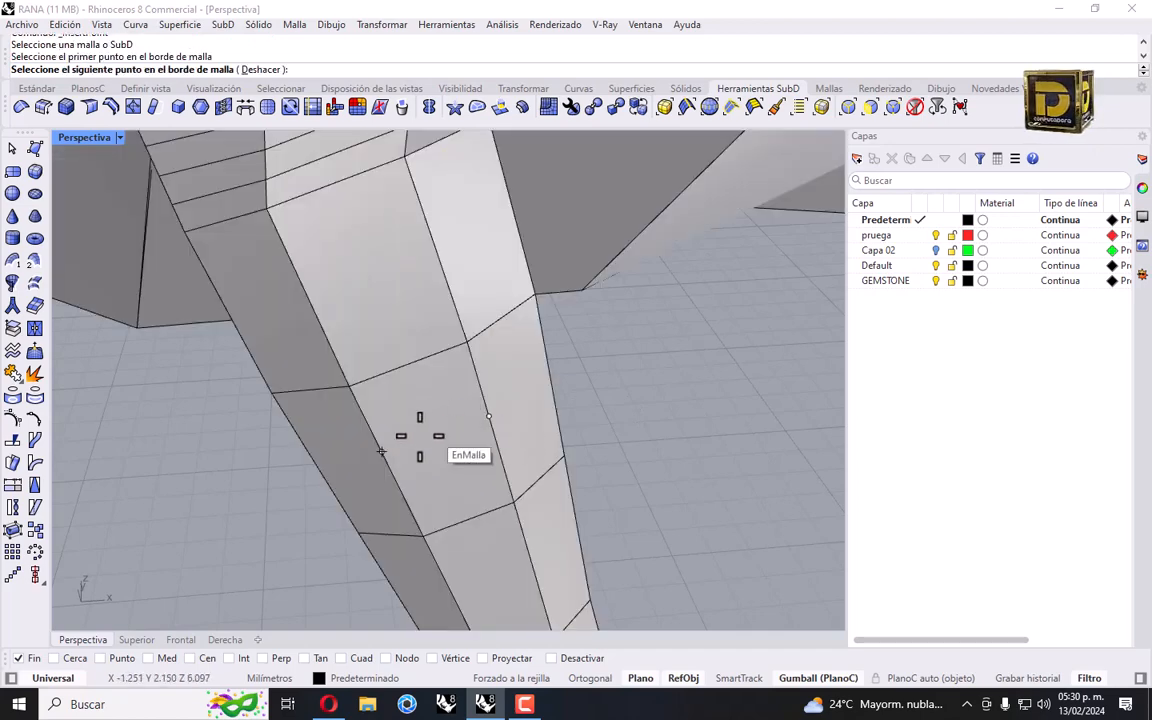
{"action": "left_click", "coordinate": [383, 459]}
{"action": "key", "text": "Return"}
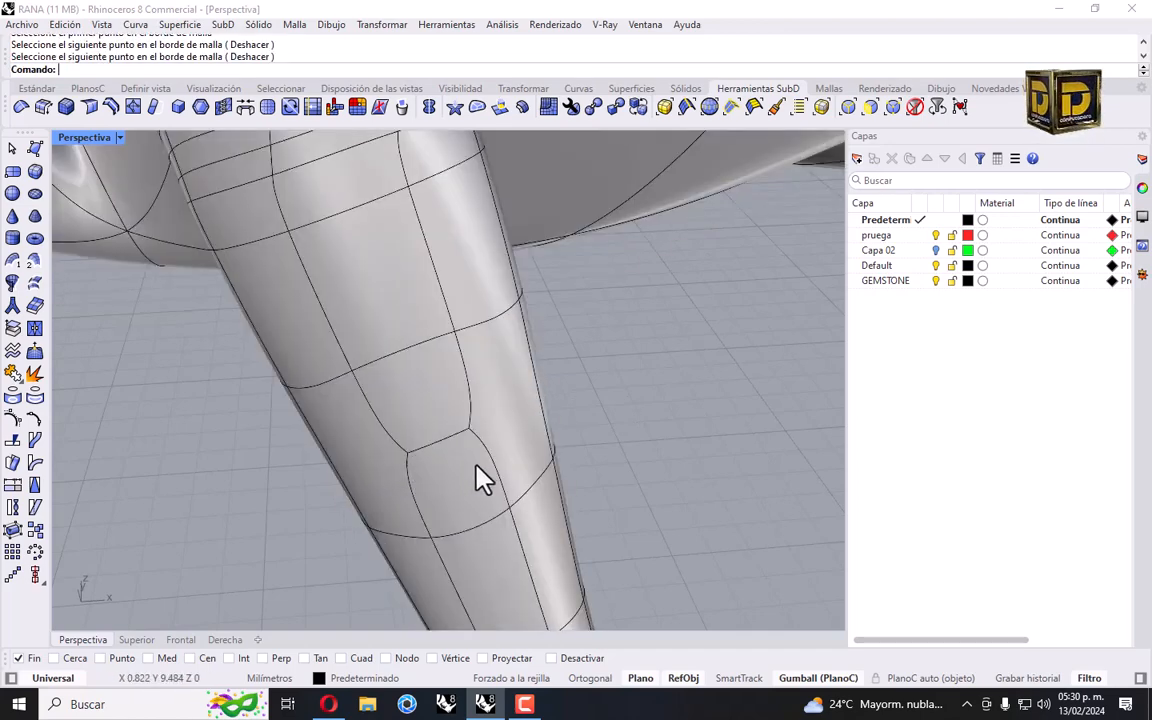
Step: Insert a single edge with InsertPoint across the large side face of the frog's body, just above the front leg
{"action": "scroll", "coordinate": [530, 420], "scroll_direction": "down", "scroll_amount": 5}
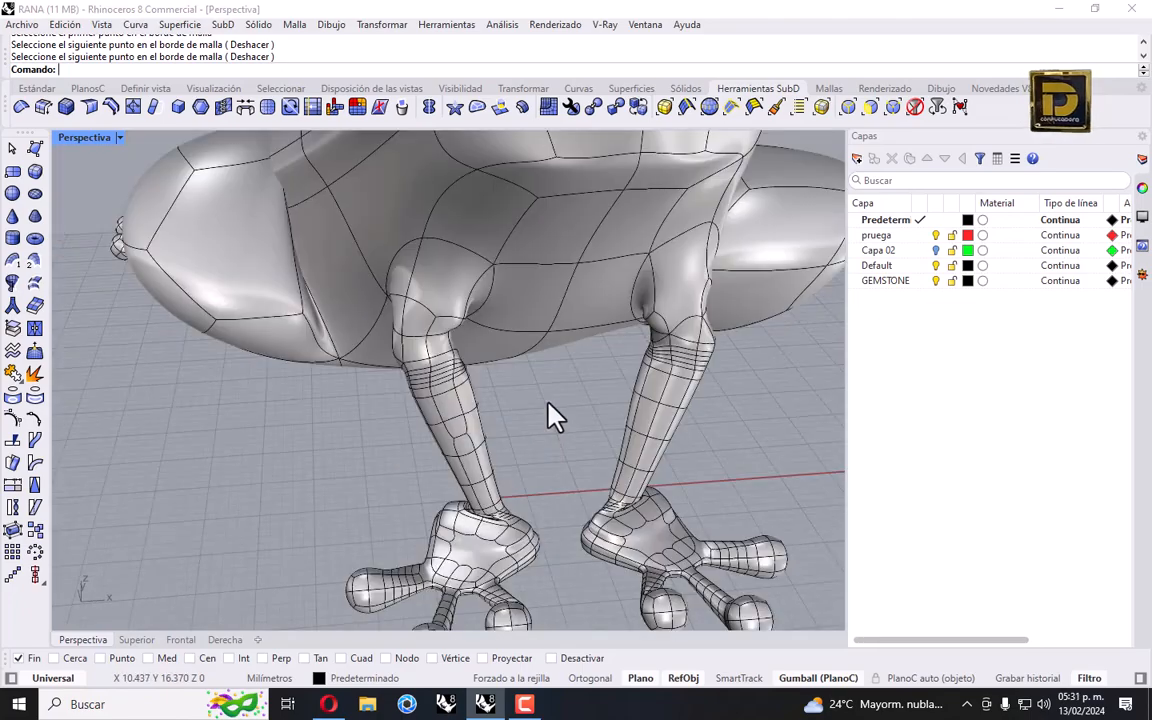
{"action": "scroll", "coordinate": [549, 410], "scroll_direction": "down", "scroll_amount": 10}
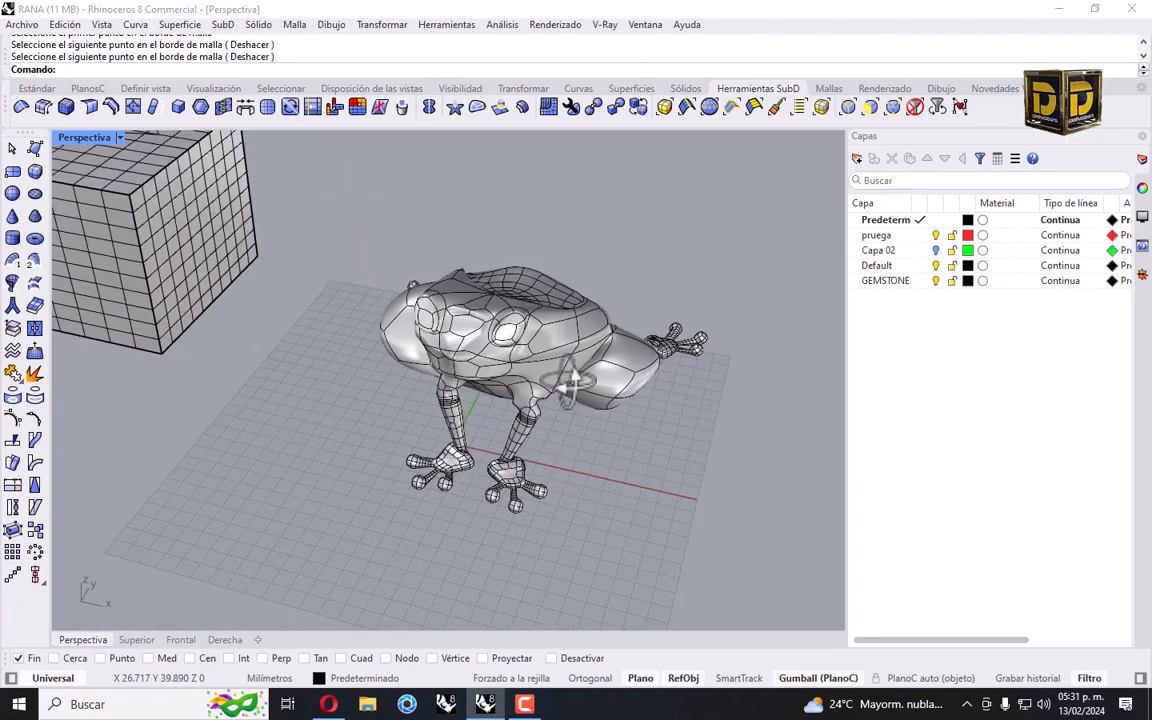
{"action": "scroll", "coordinate": [445, 427], "scroll_direction": "up", "scroll_amount": 15}
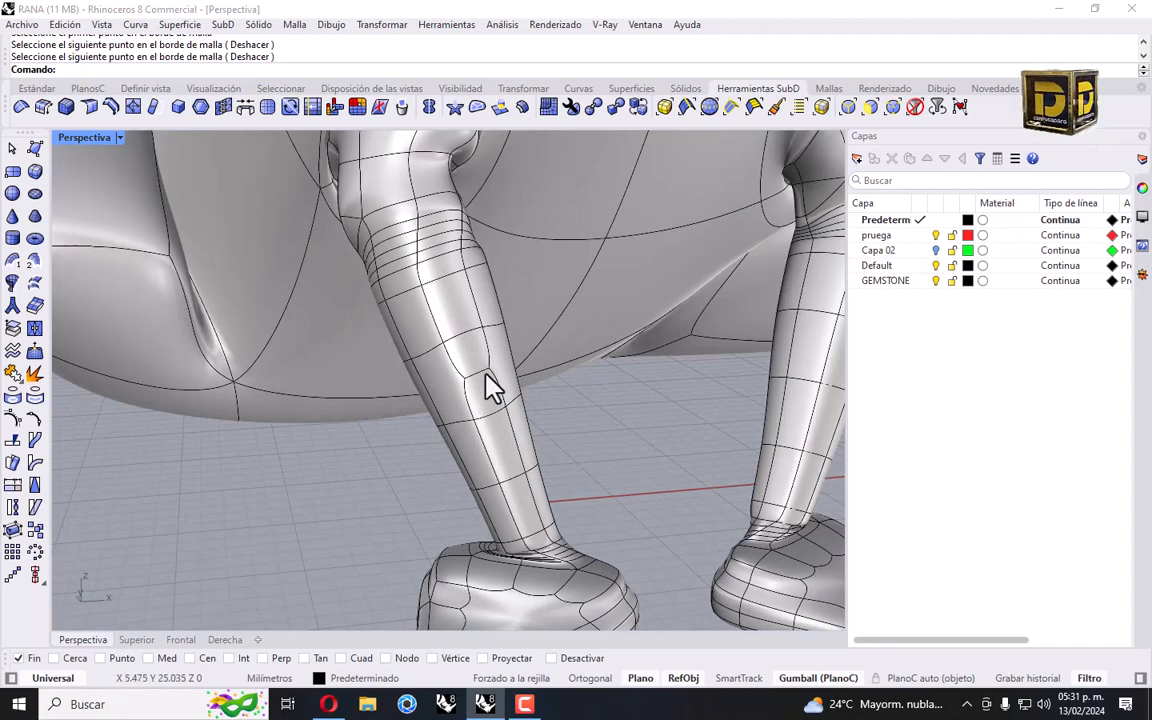
{"action": "scroll", "coordinate": [465, 370], "scroll_direction": "down", "scroll_amount": 10}
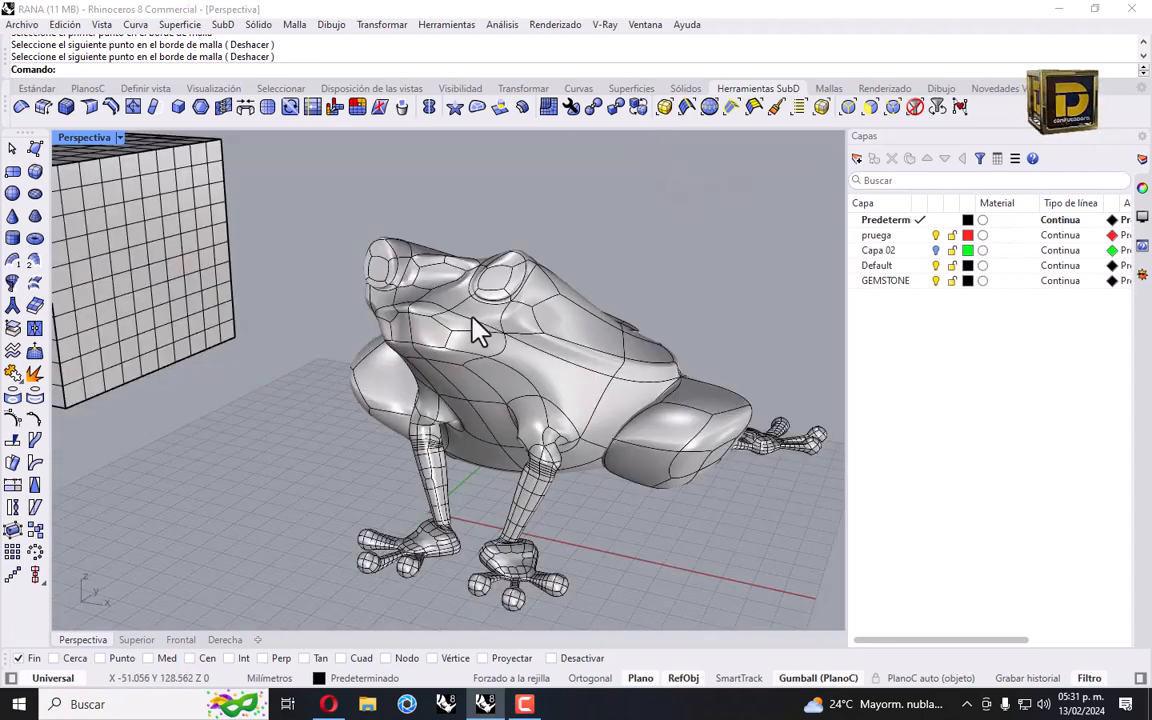
{"action": "left_click", "coordinate": [133, 107]}
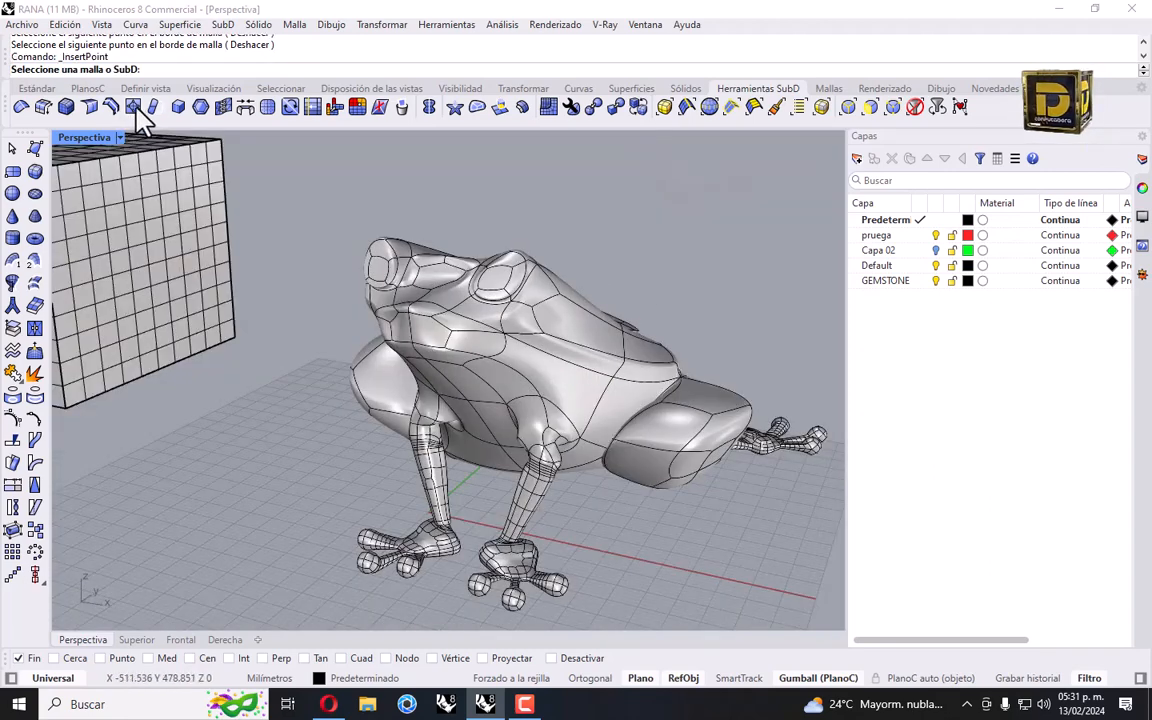
{"action": "scroll", "coordinate": [540, 430], "scroll_direction": "up", "scroll_amount": 5}
{"action": "scroll", "coordinate": [555, 410], "scroll_direction": "up", "scroll_amount": 2}
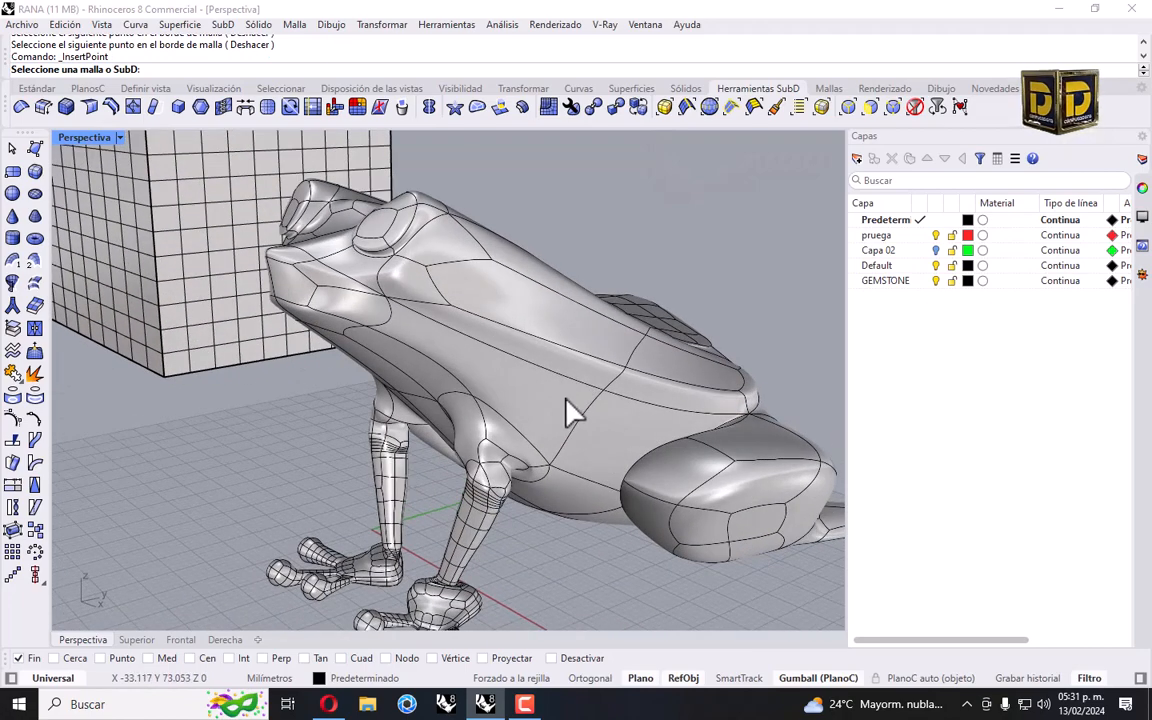
{"action": "left_click", "coordinate": [518, 430]}
{"action": "left_click", "coordinate": [511, 414]}
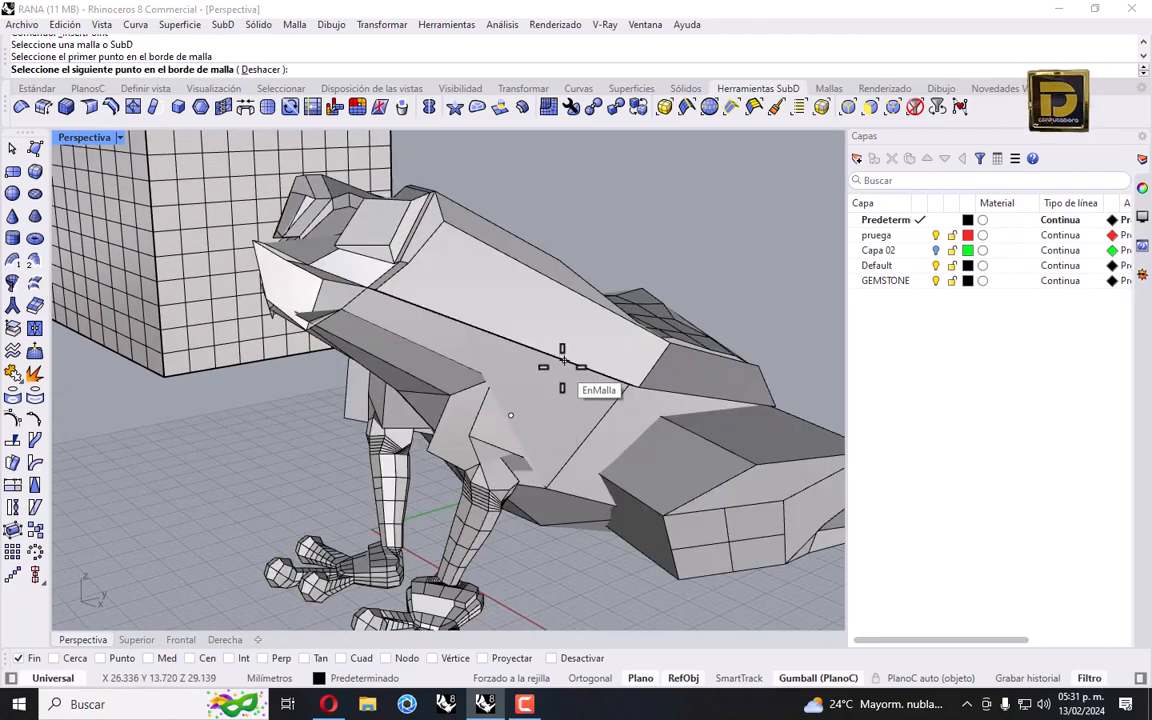
{"action": "left_click", "coordinate": [562, 366]}
{"action": "right_click", "coordinate": [564, 397]}
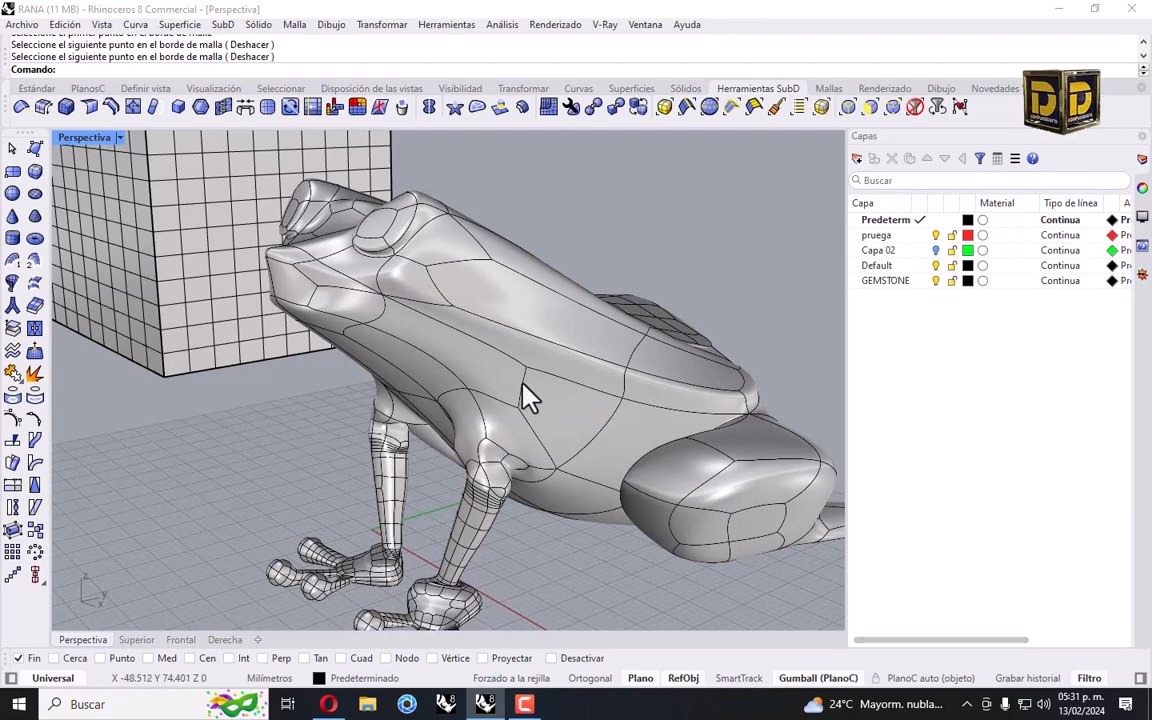
Step: Clear the selection, then undo and redo the edge insertion on the frog's body to compare both shapes
{"action": "left_click", "coordinate": [522, 386]}
{"action": "left_click", "coordinate": [330, 468]}
{"action": "right_click_drag", "start_coordinate": [330, 468], "coordinate": [340, 469]}
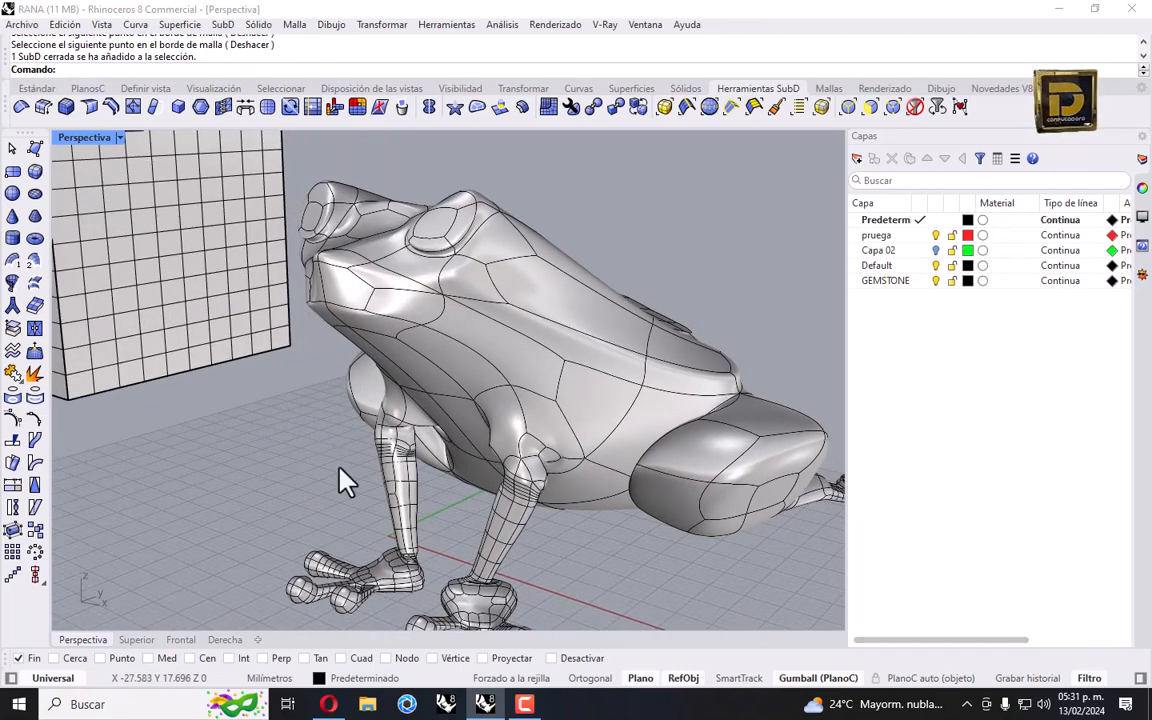
{"action": "key", "text": "ctrl+z"}
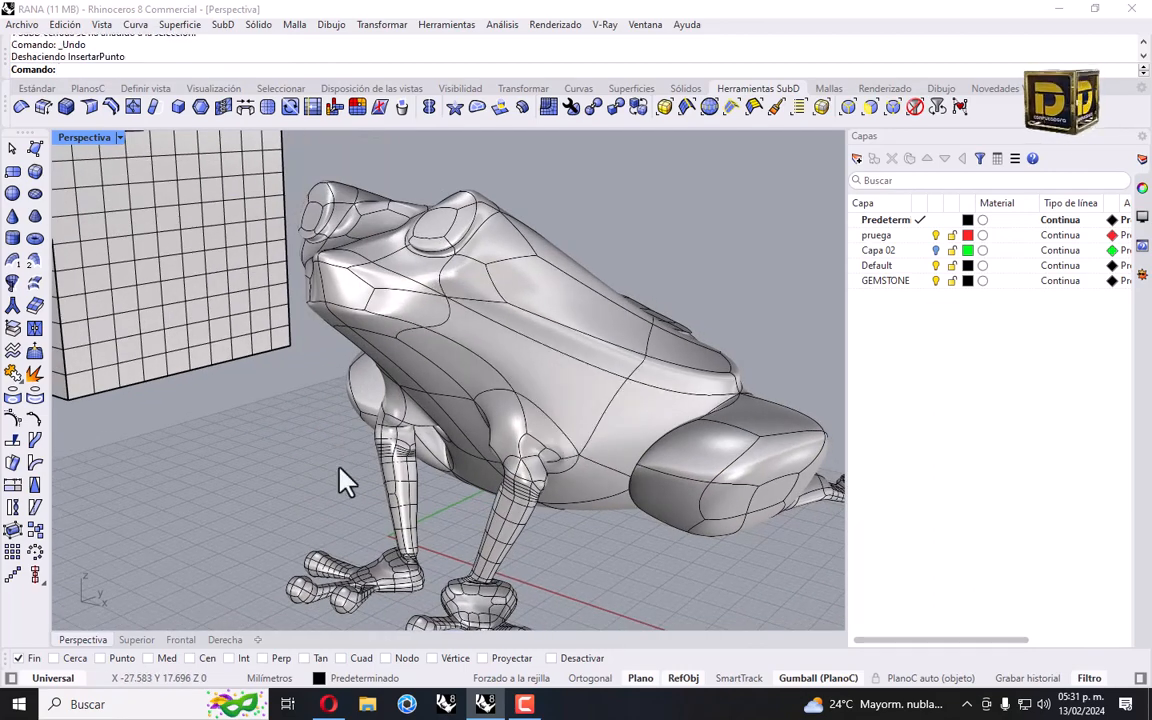
{"action": "key", "text": "ctrl+y"}
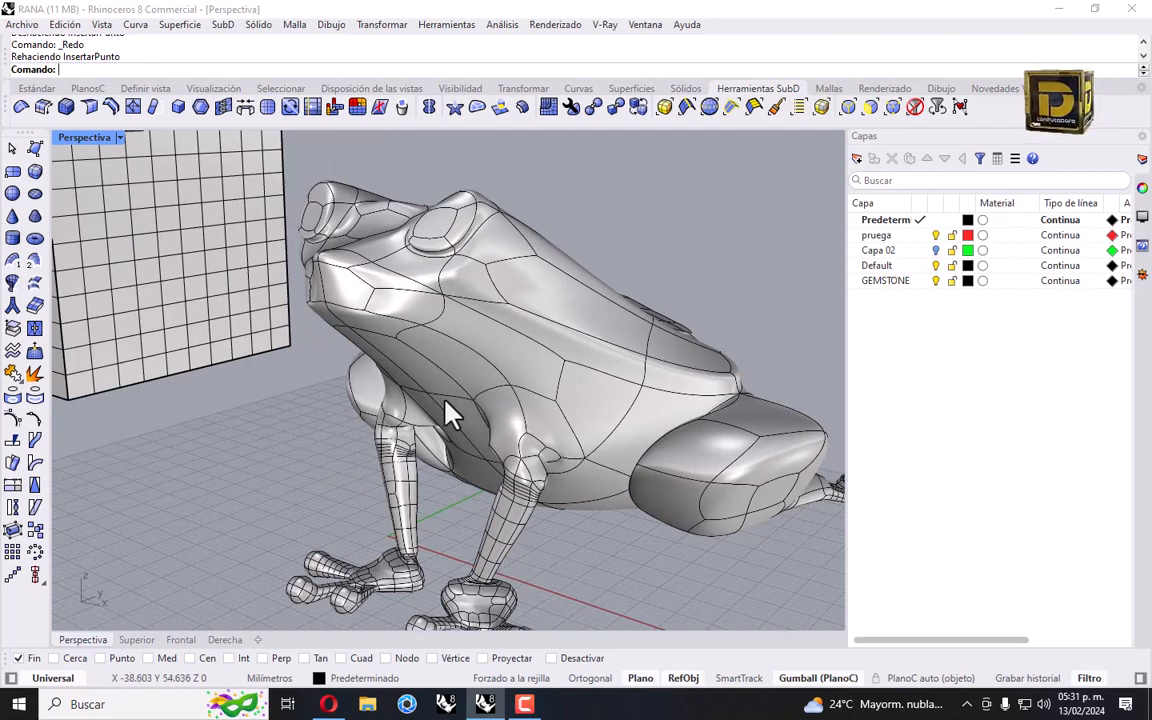
Step: Examine the frog's SubD edge layout from the back, side, underside and front
{"action": "right_click_drag", "start_coordinate": [613, 405], "coordinate": [530, 405]}
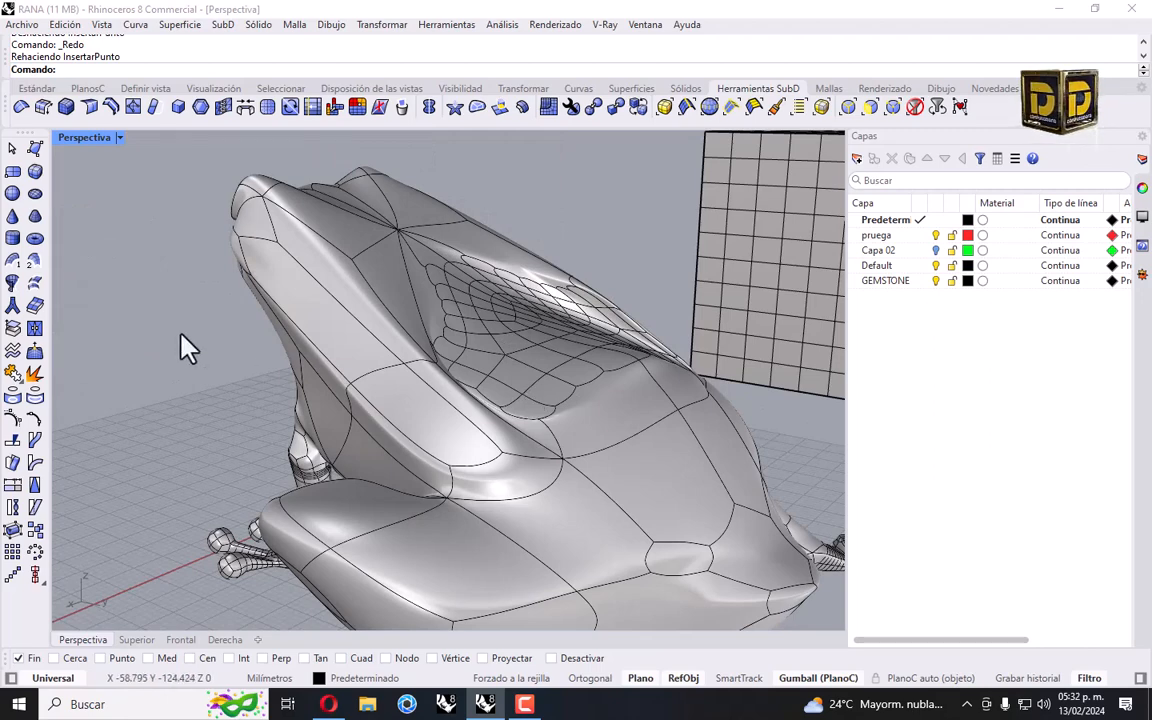
{"action": "right_click_drag", "start_coordinate": [185, 345], "coordinate": [540, 340]}
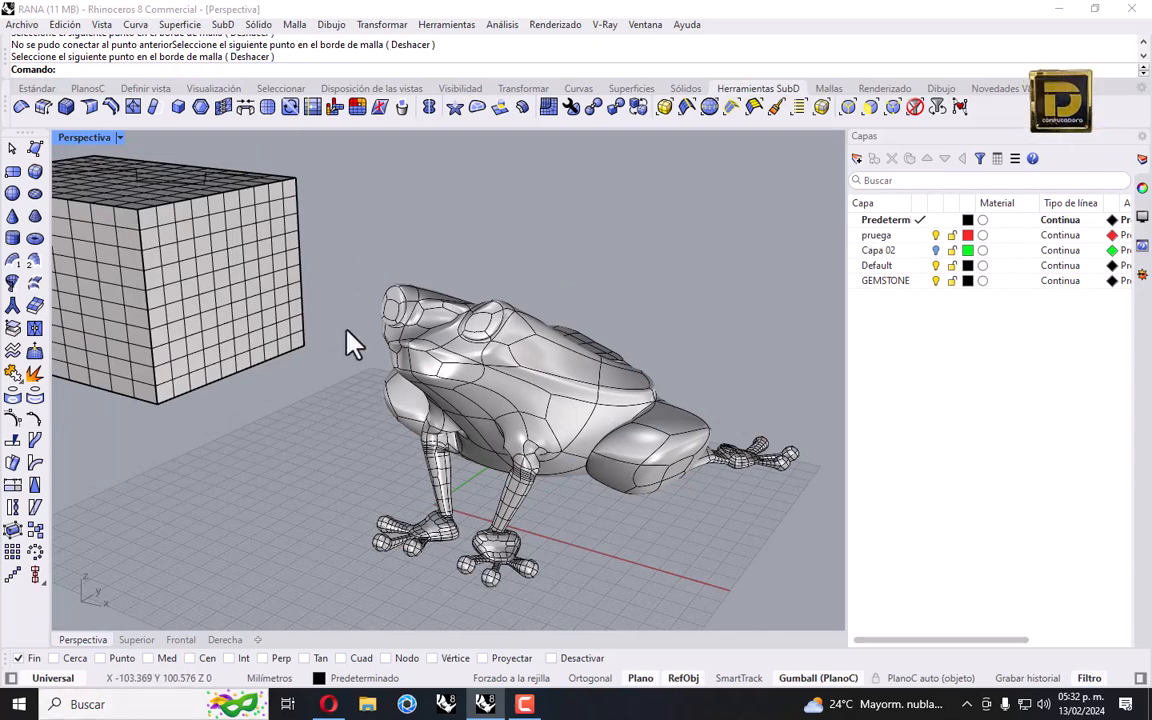
{"action": "right_click_drag", "start_coordinate": [566, 378], "coordinate": [514, 398]}
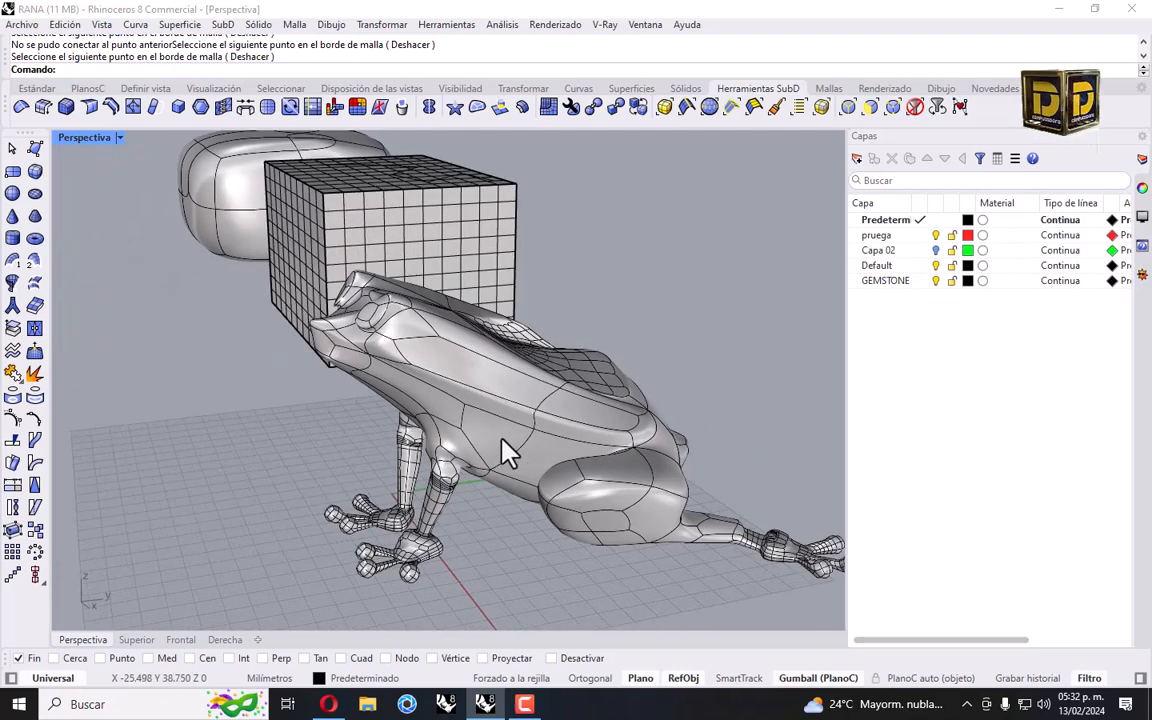
{"action": "scroll", "coordinate": [515, 445], "scroll_direction": "up", "scroll_amount": 6}
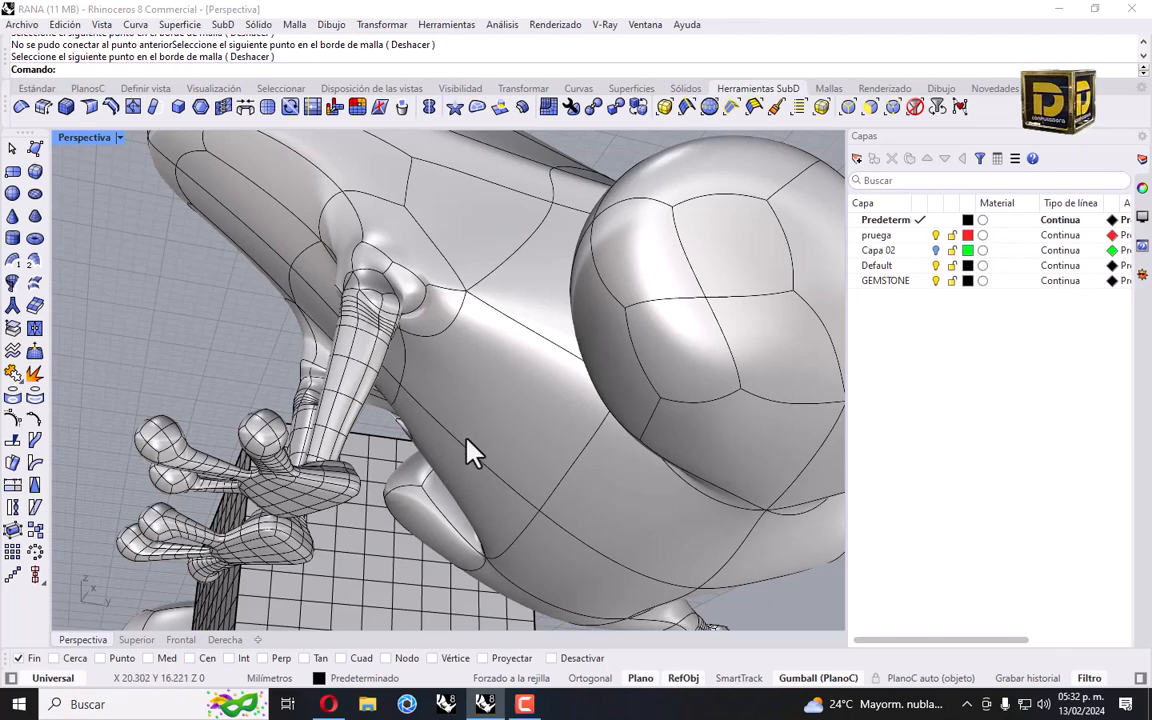
{"action": "right_click_drag", "start_coordinate": [390, 373], "coordinate": [473, 419]}
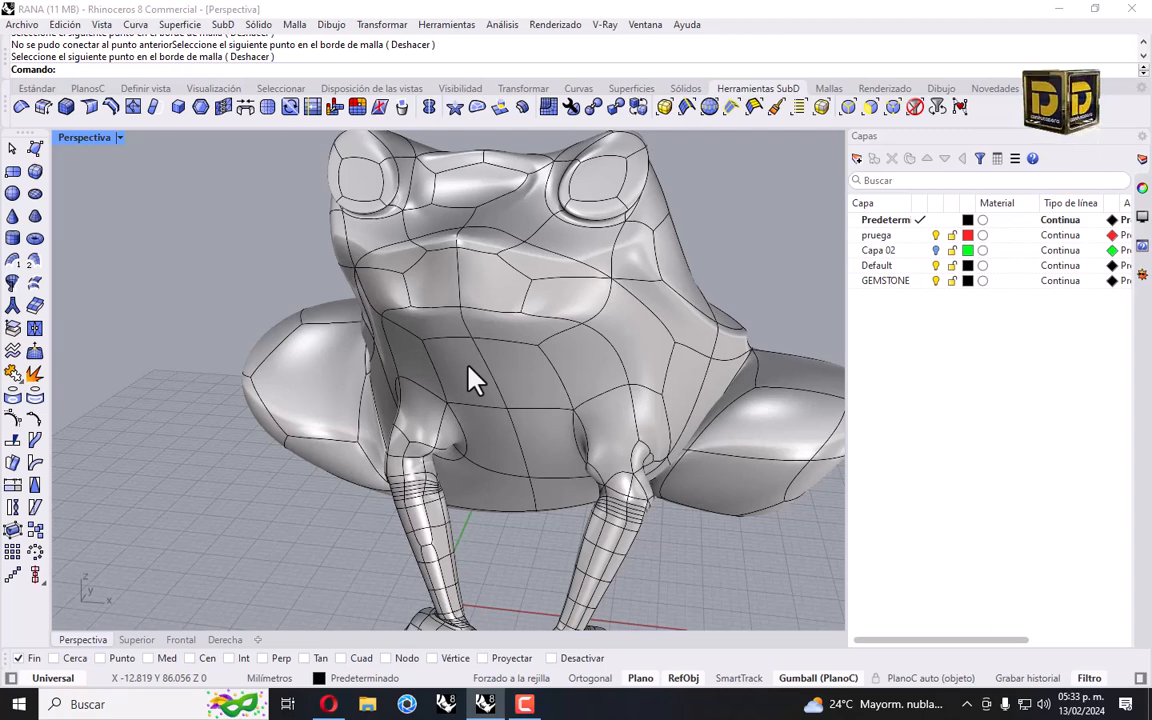
{"action": "scroll", "coordinate": [468, 375], "scroll_direction": "down", "scroll_amount": 5}
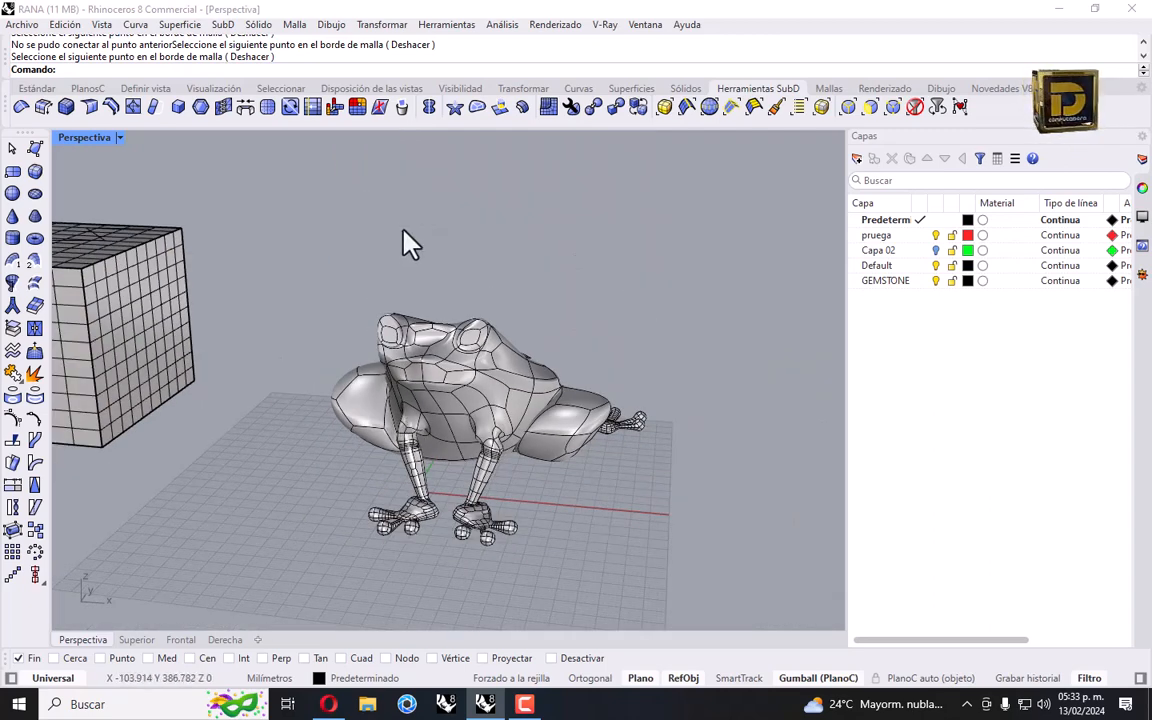
{"action": "right_click_drag", "start_coordinate": [404, 239], "coordinate": [438, 310]}
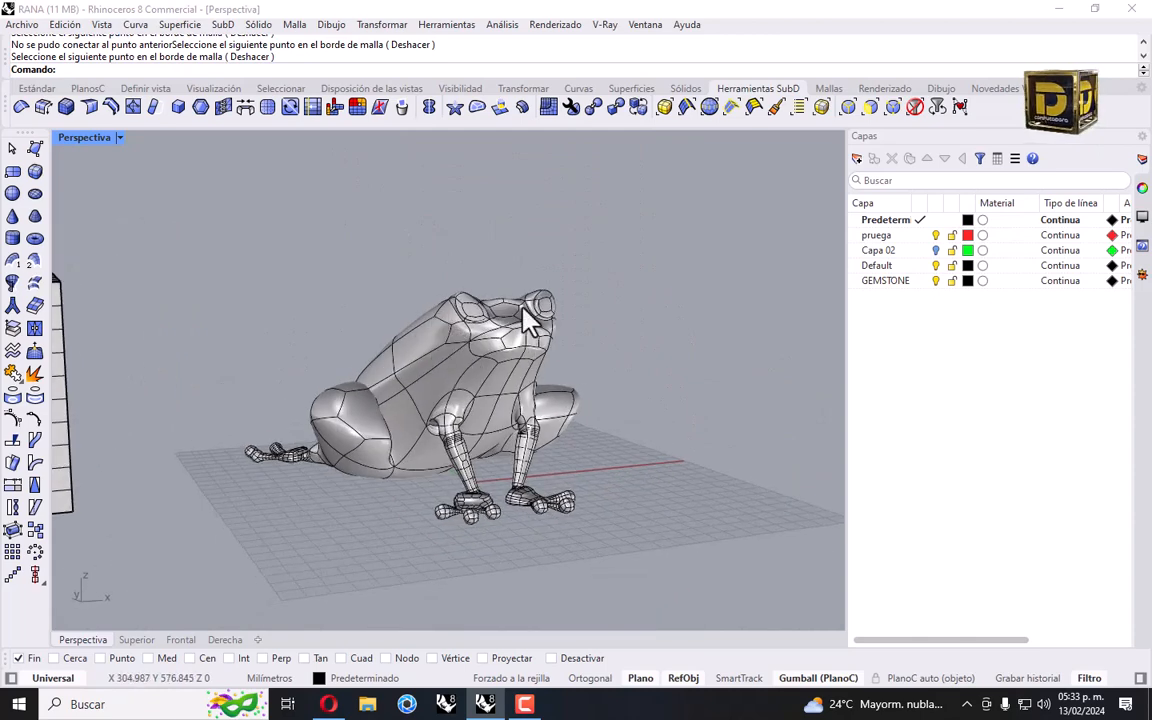